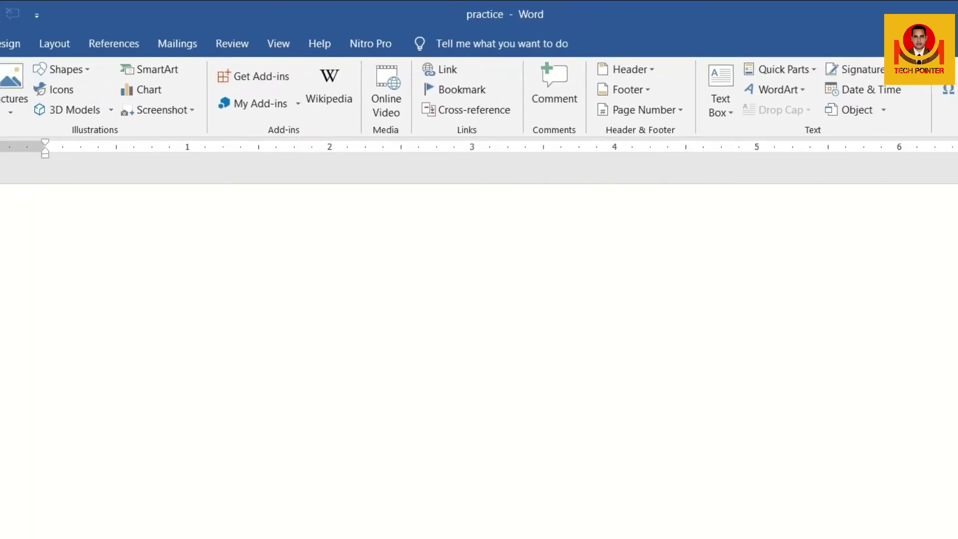
Step: Switch to Chrome, search Google for "efilling" and open the Income Tax Department e-Filing home page from the results
{"action": "mouse_move", "coordinate": [446, 523]}
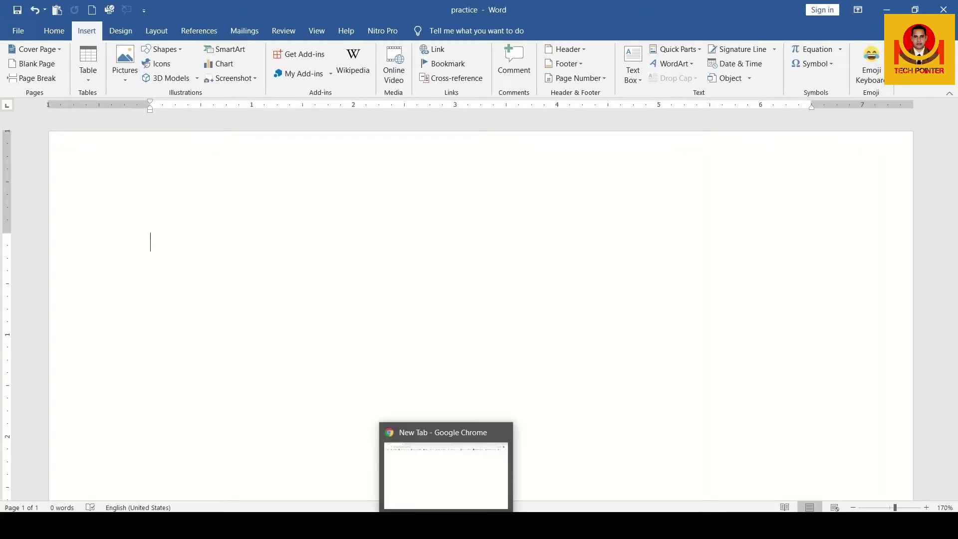
{"action": "left_click", "coordinate": [446, 474]}
{"action": "left_click", "coordinate": [257, 31]}
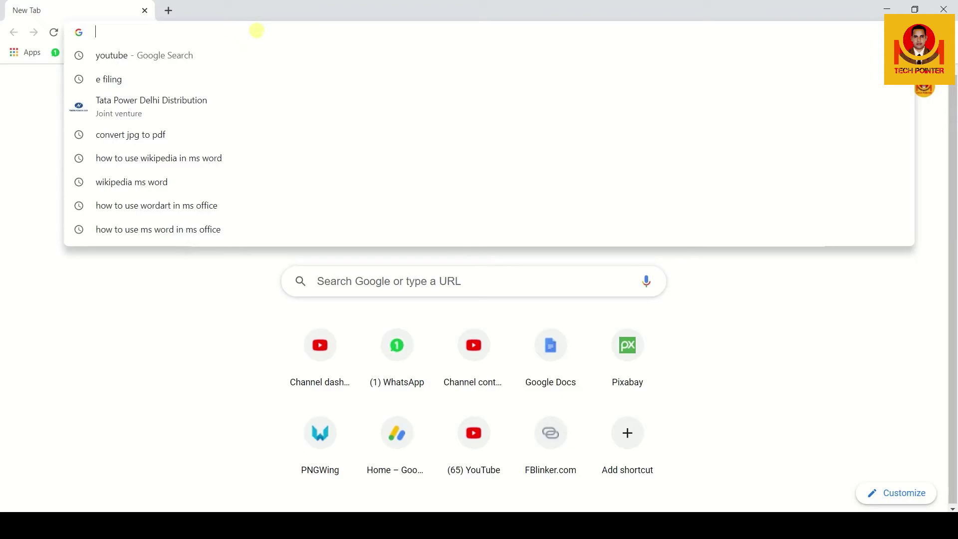
{"action": "type", "text": "e"}
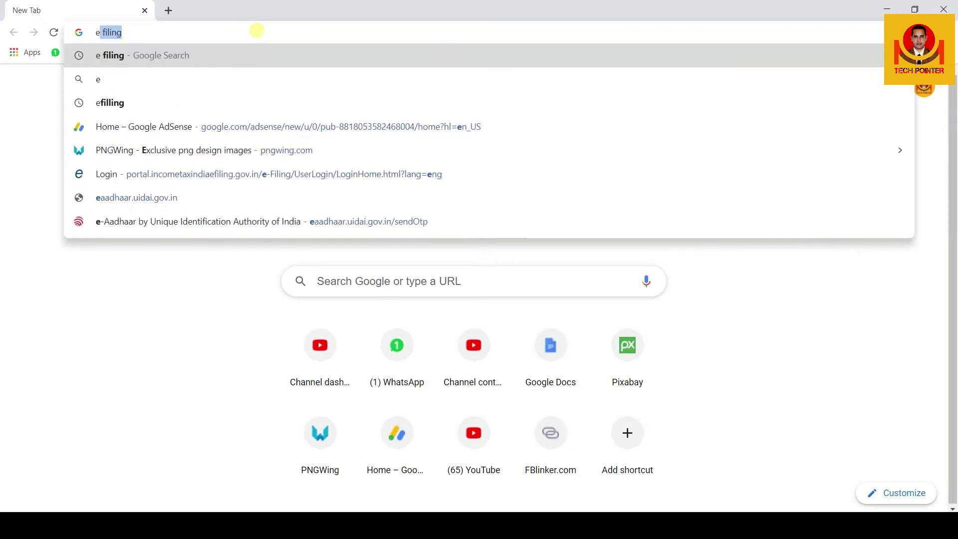
{"action": "type", "text": "filling"}
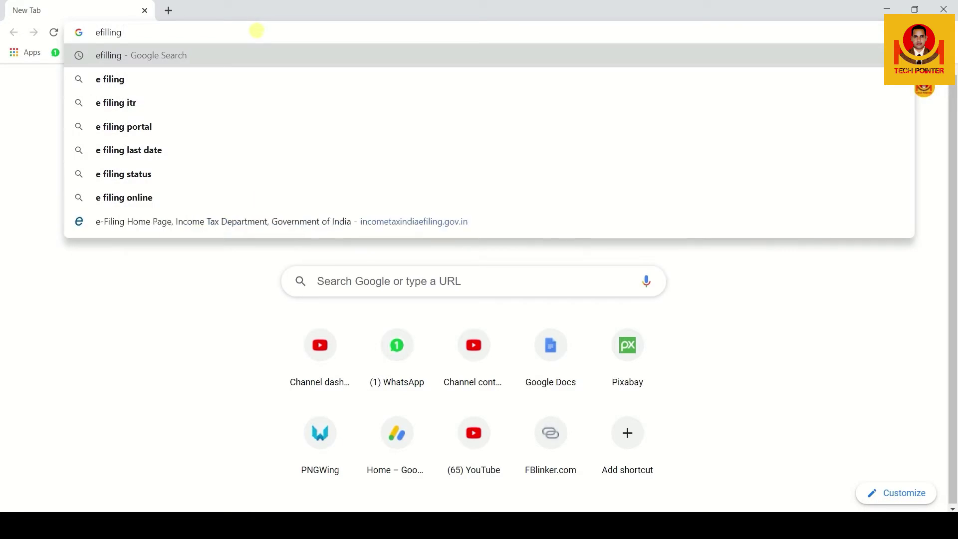
{"action": "key", "text": "Return"}
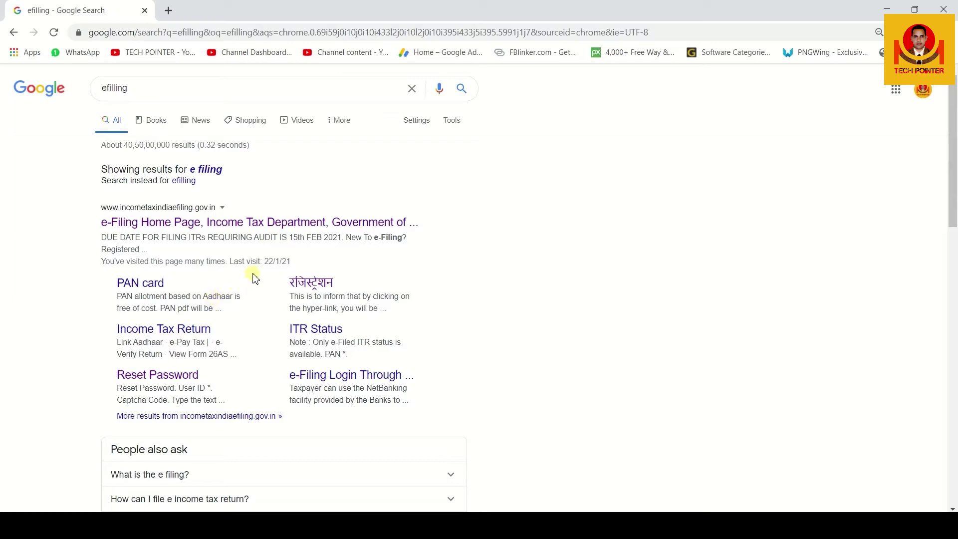
{"action": "left_click", "coordinate": [216, 227]}
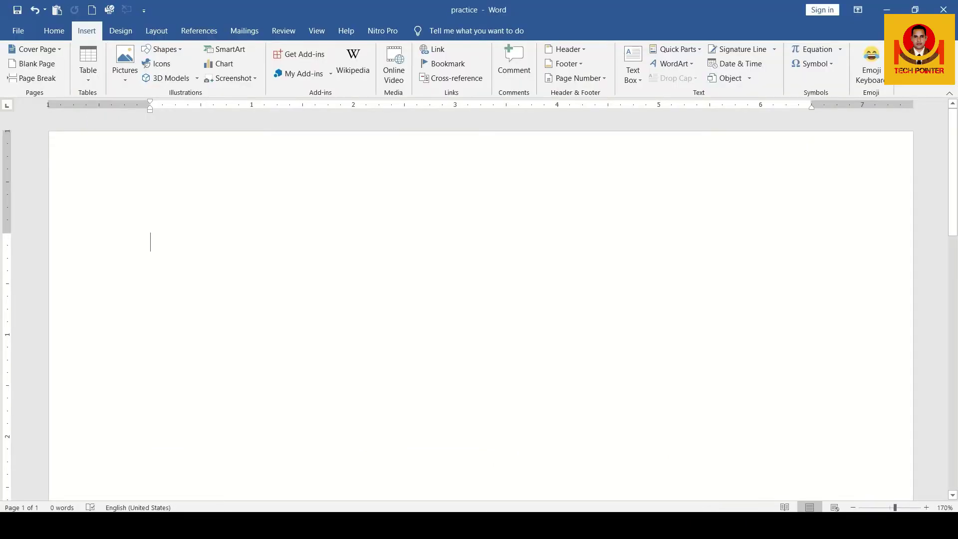
Step: Fill the blank practice document with sample paragraphs using the =rand() function
{"action": "type", "text": "=ra"}
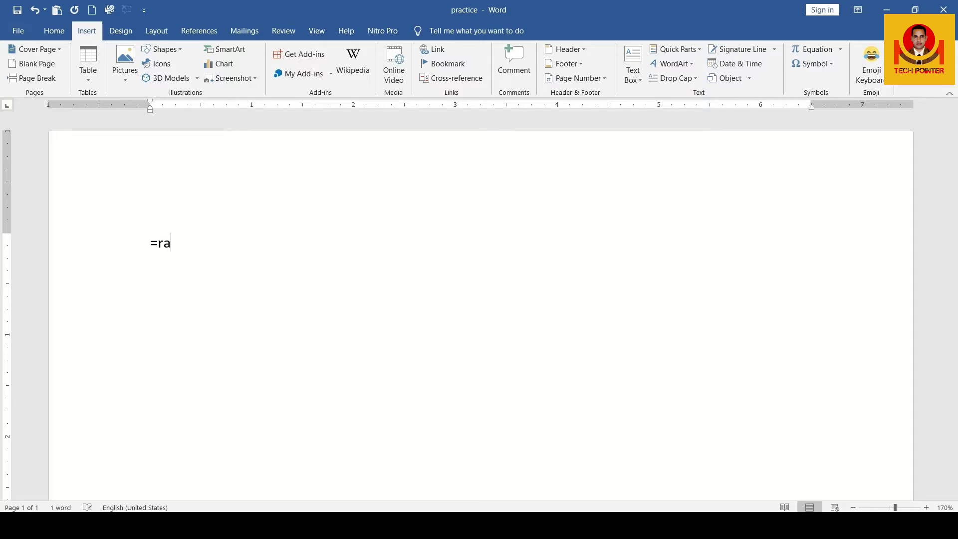
{"action": "type", "text": "nd()"}
{"action": "key", "text": "Return"}
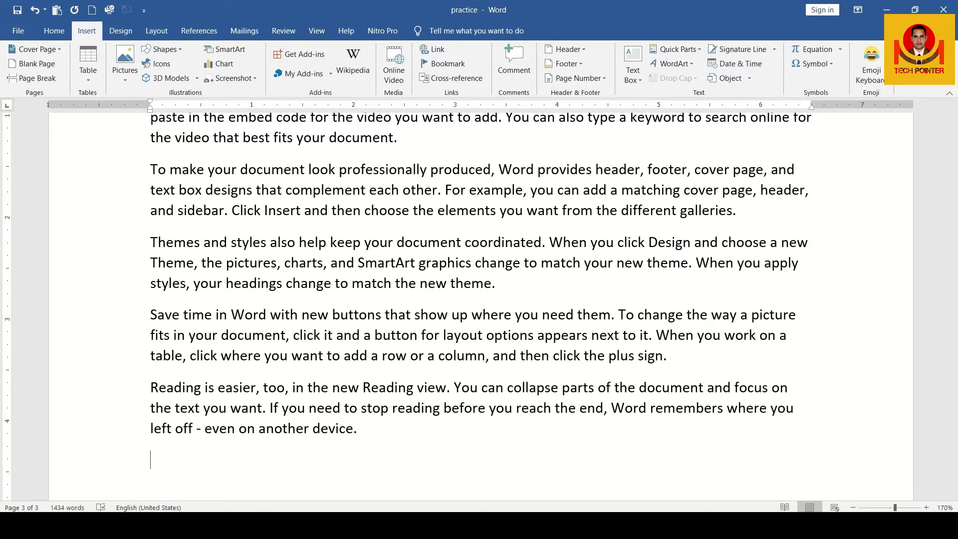
{"action": "scroll", "coordinate": [568, 464], "scroll_direction": "up", "scroll_amount": 4}
{"action": "scroll", "coordinate": [503, 448], "scroll_direction": "down", "scroll_amount": 4}
{"action": "scroll", "coordinate": [503, 448], "scroll_direction": "up", "scroll_amount": 12}
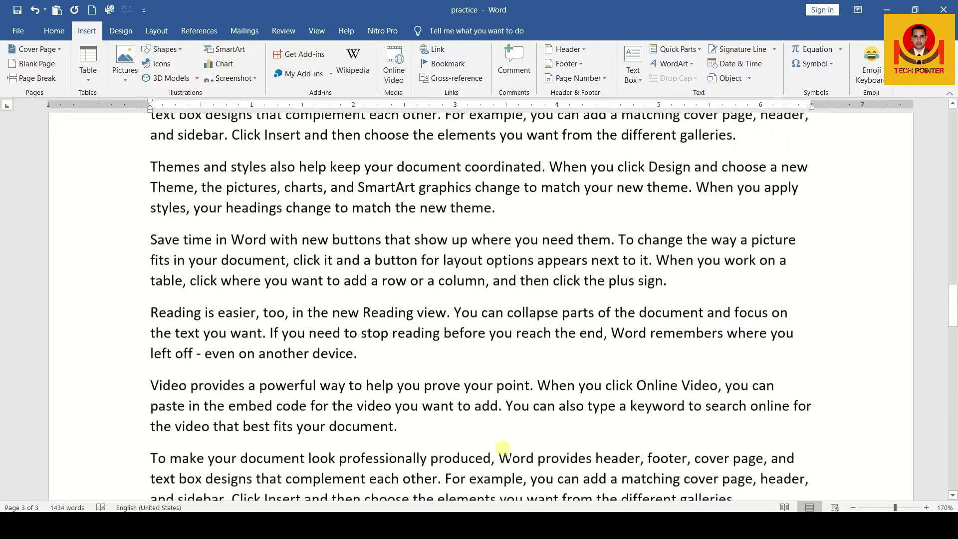
{"action": "scroll", "coordinate": [503, 448], "scroll_direction": "up", "scroll_amount": 3}
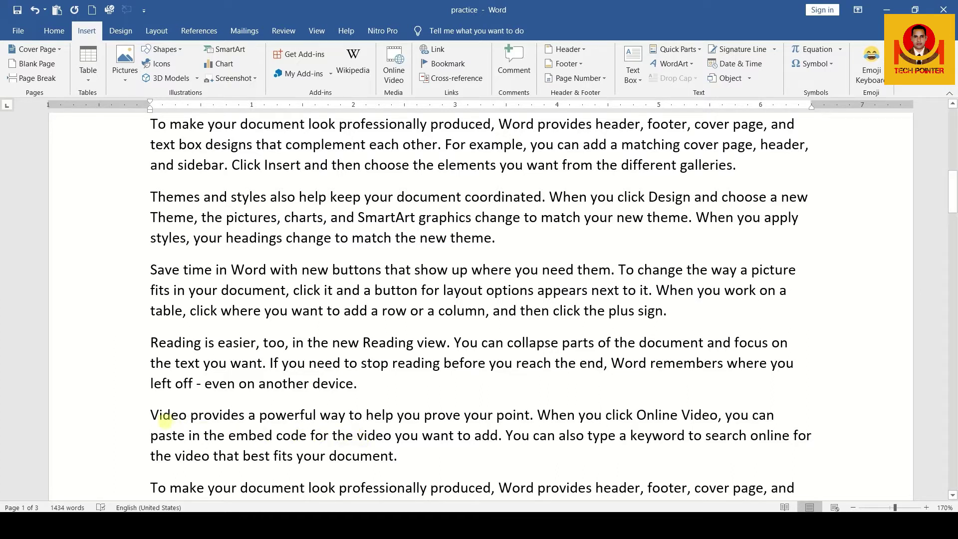
Step: Start a hyperlink on the text "Video provides a powerful way to help you prove", with an existing file or web page as target type
{"action": "left_click_drag", "start_coordinate": [150, 415], "coordinate": [439, 413]}
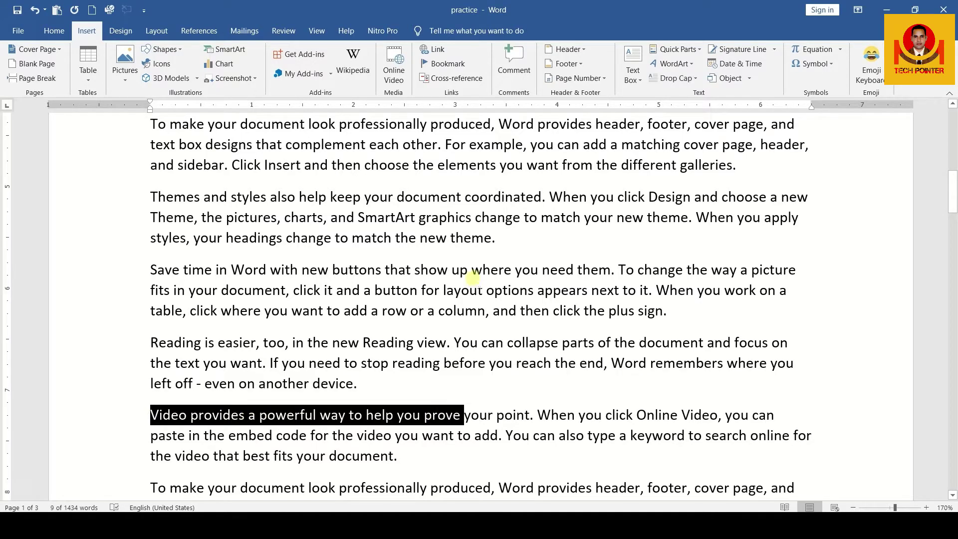
{"action": "left_click", "coordinate": [446, 53]}
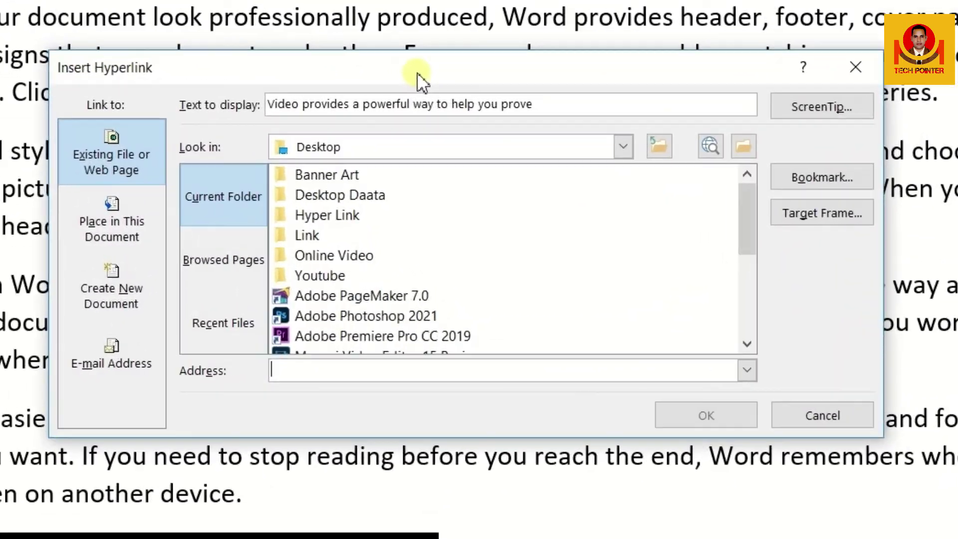
{"action": "left_click", "coordinate": [122, 134]}
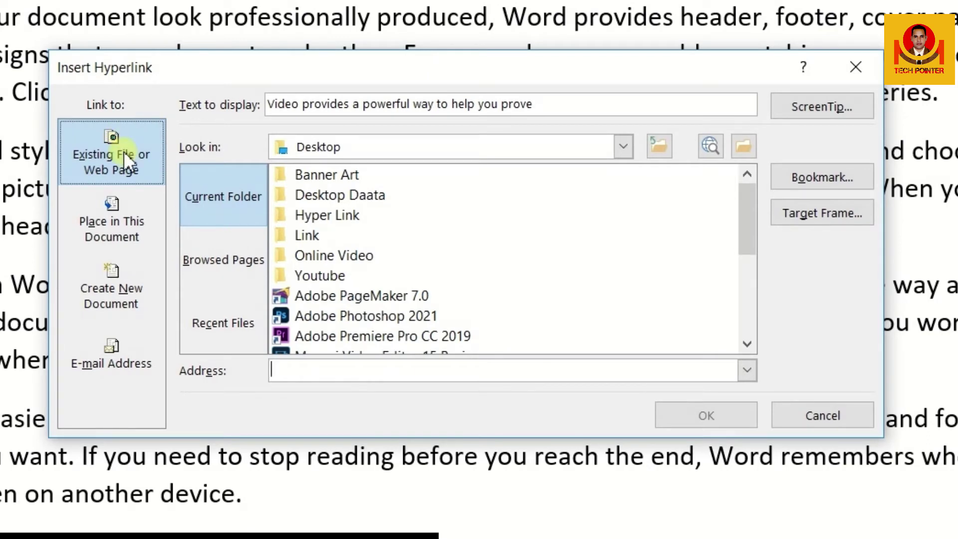
{"action": "left_click", "coordinate": [119, 230]}
{"action": "left_click", "coordinate": [115, 264]}
{"action": "left_click", "coordinate": [136, 172]}
Step: Examine the possible link targets under the current folder, browsed pages and recent files
{"action": "left_click", "coordinate": [223, 185]}
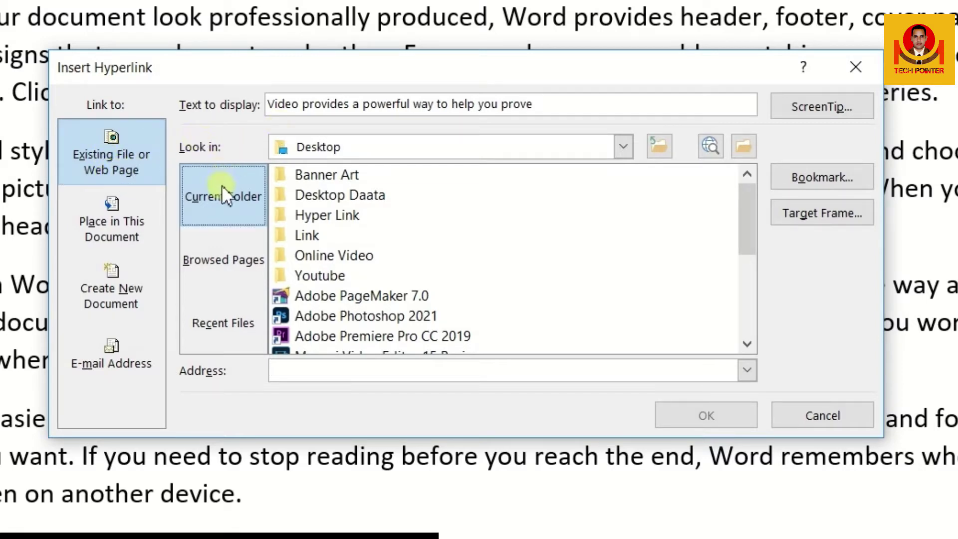
{"action": "left_click", "coordinate": [233, 242]}
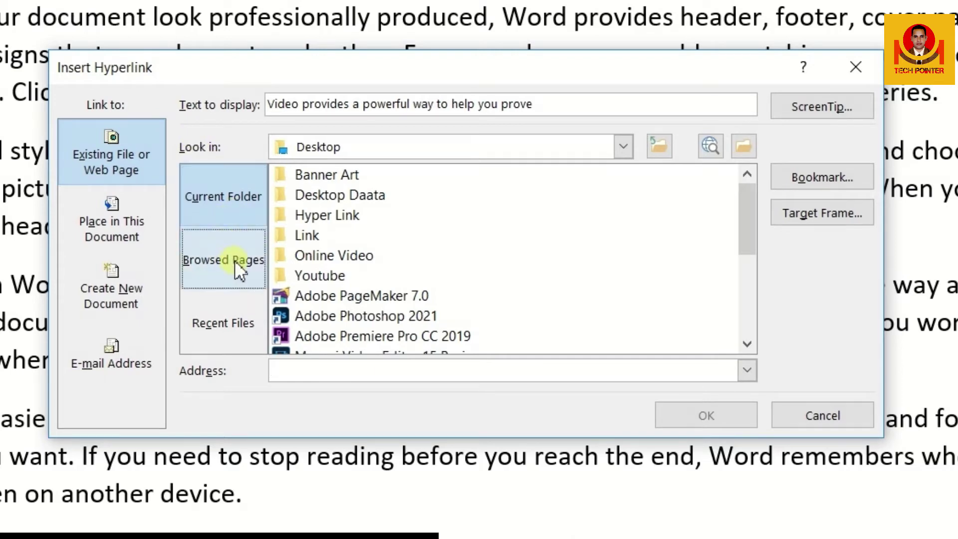
{"action": "left_click", "coordinate": [230, 333]}
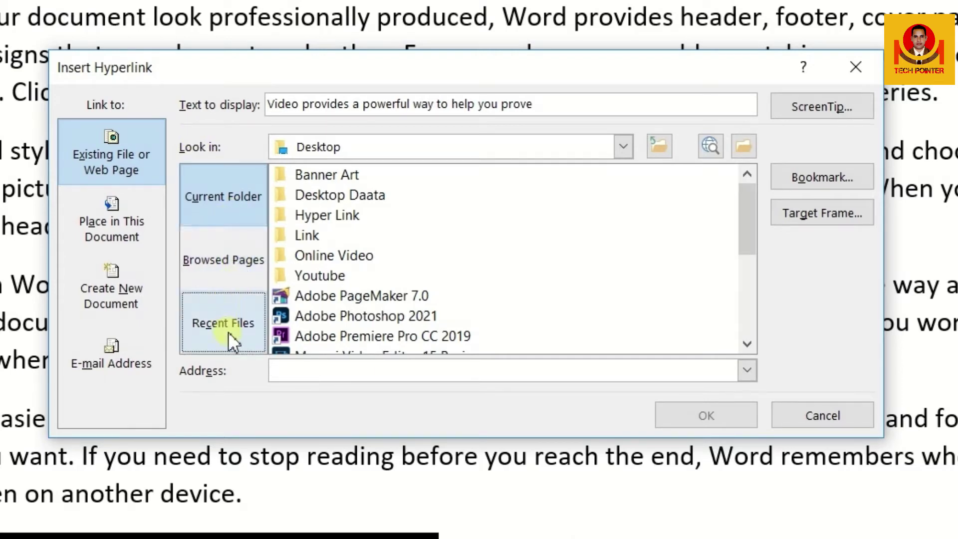
{"action": "left_click", "coordinate": [229, 205]}
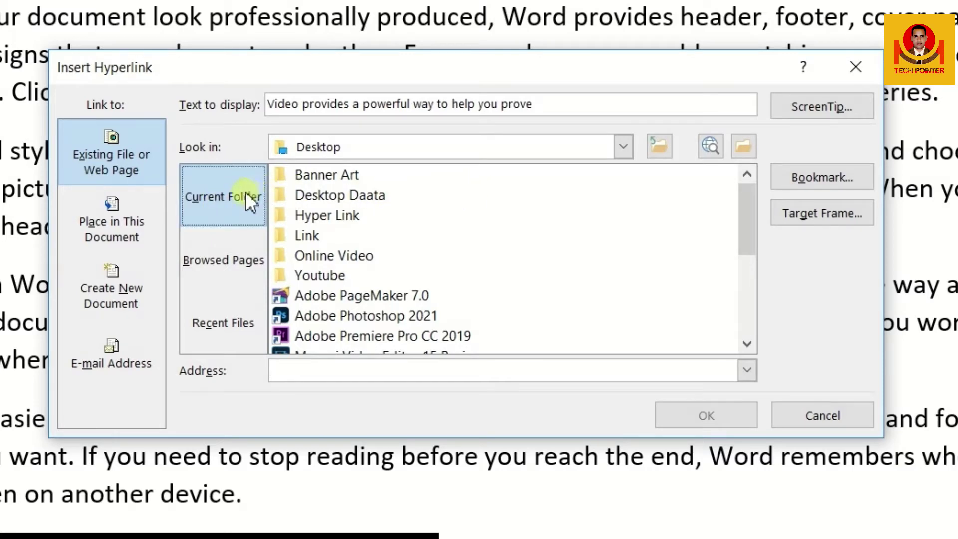
{"action": "left_click", "coordinate": [224, 274]}
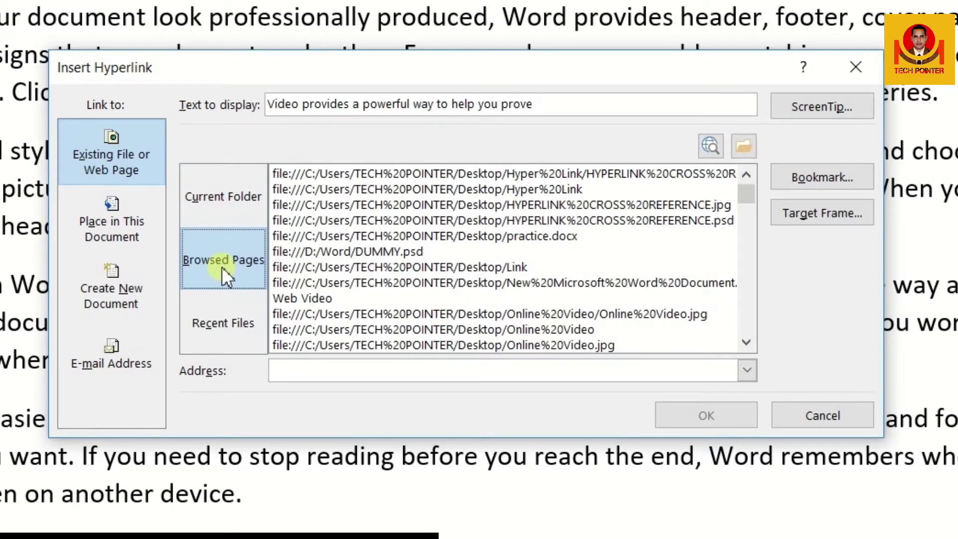
{"action": "left_click", "coordinate": [227, 325]}
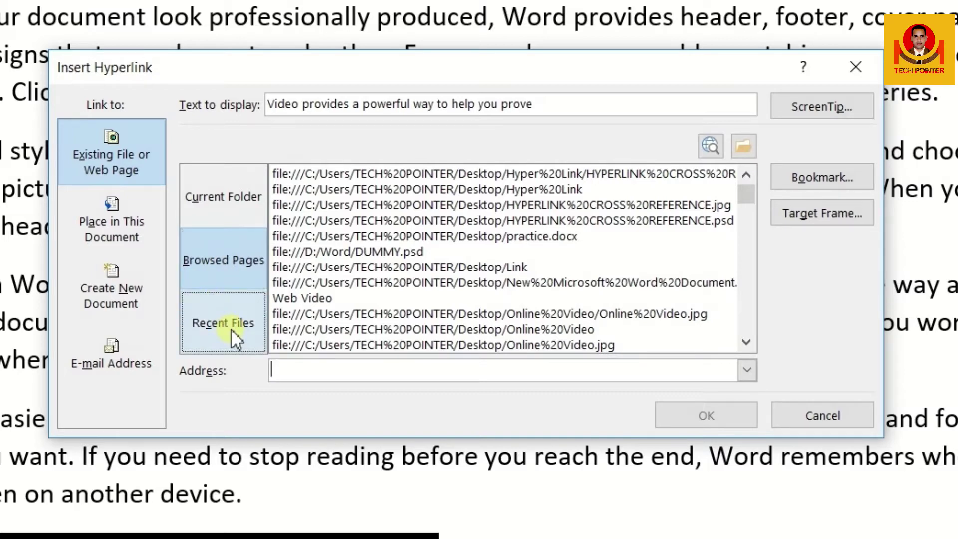
{"action": "left_click", "coordinate": [231, 328]}
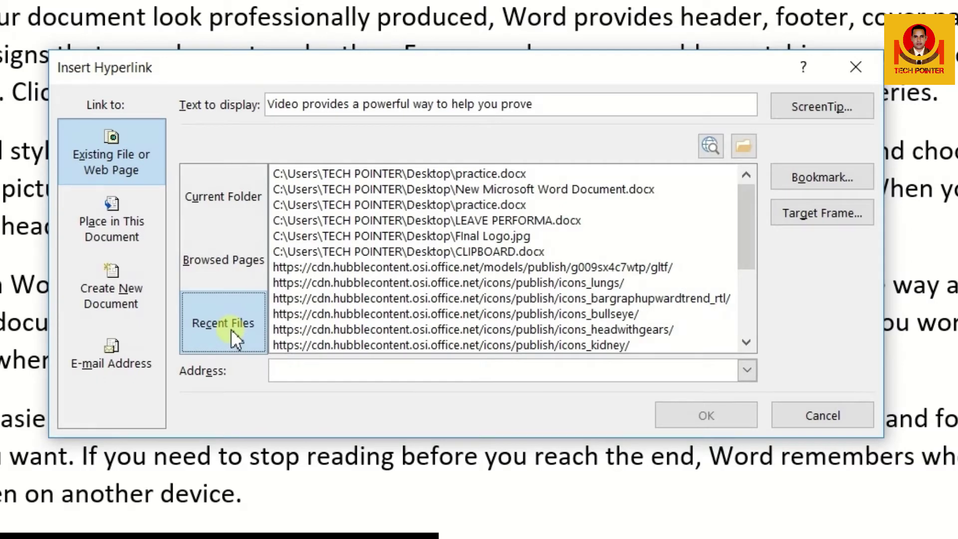
{"action": "left_click", "coordinate": [240, 187]}
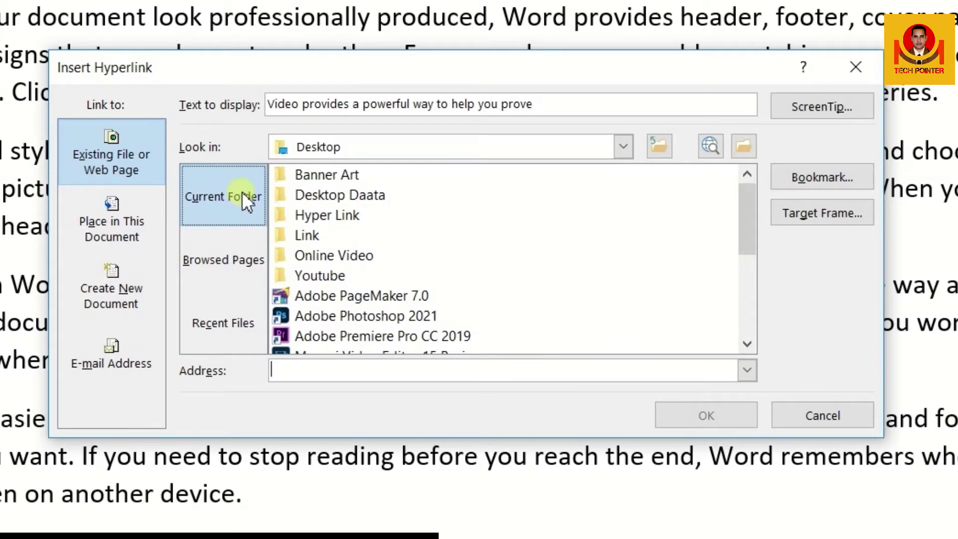
Step: Browse the Desktop location, choose the Link folder as the hyperlink's target and insert the link
{"action": "left_click", "coordinate": [624, 148]}
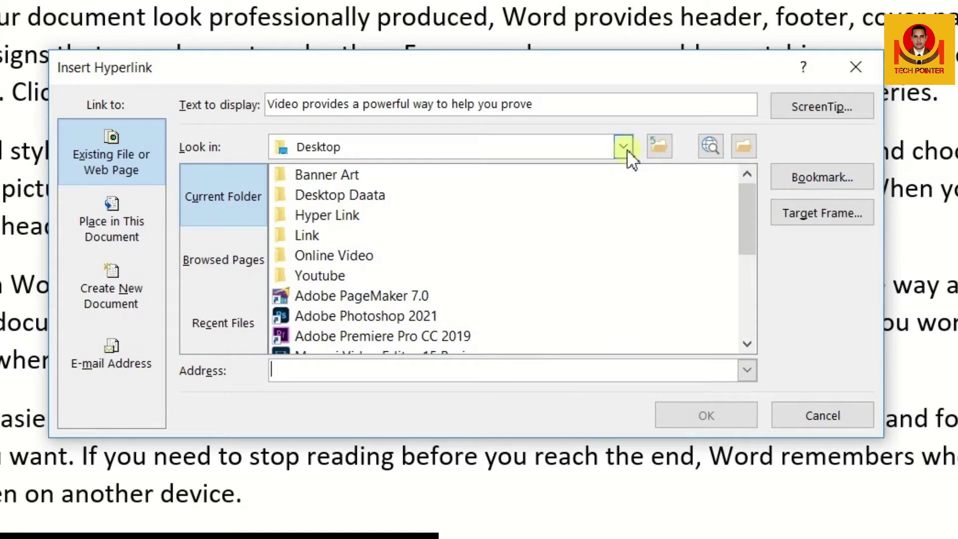
{"action": "left_click", "coordinate": [625, 148]}
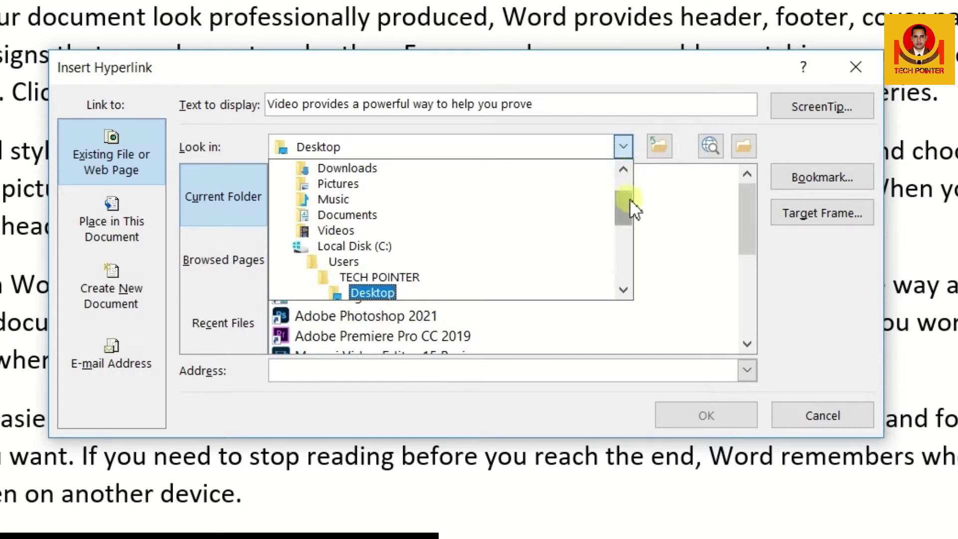
{"action": "left_click_drag", "start_coordinate": [630, 200], "coordinate": [625, 208]}
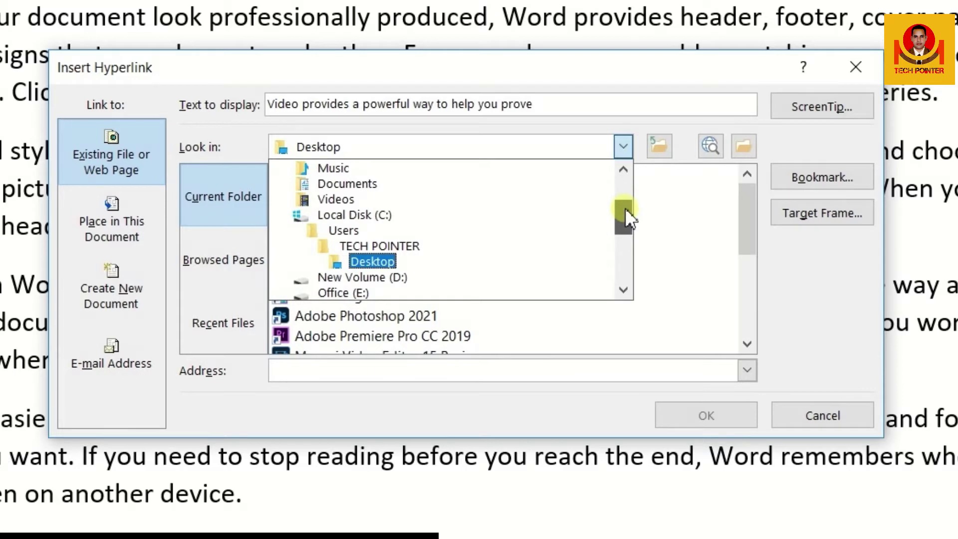
{"action": "left_click_drag", "start_coordinate": [625, 207], "coordinate": [628, 191]}
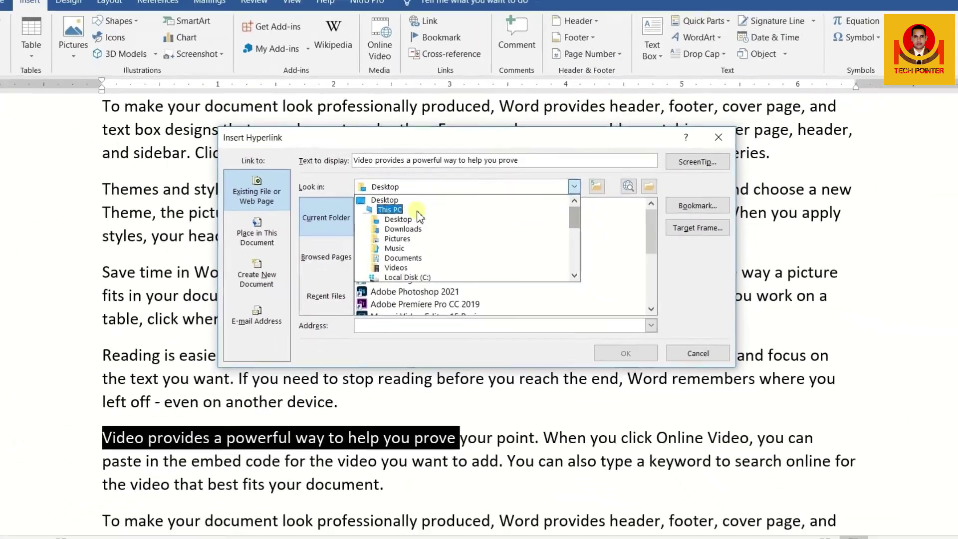
{"action": "left_click", "coordinate": [394, 213]}
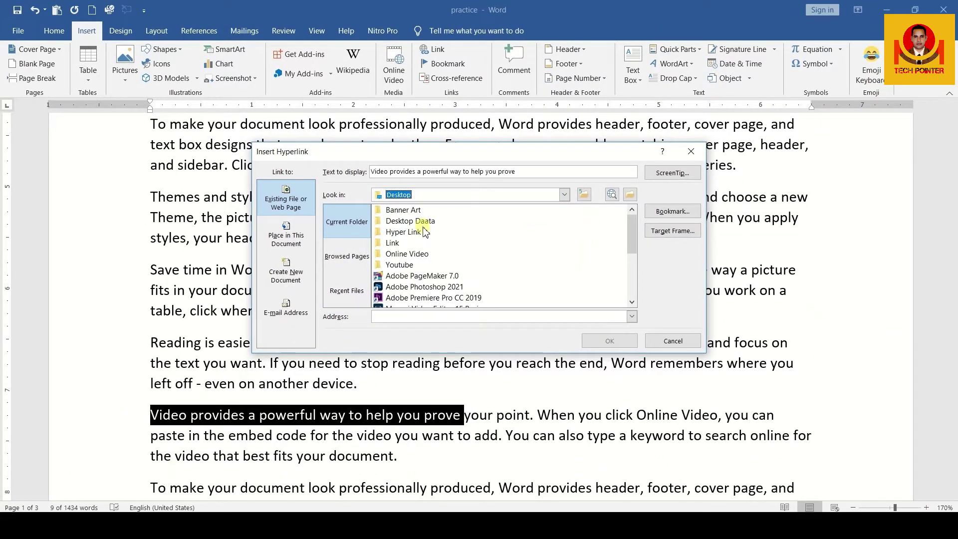
{"action": "left_click", "coordinate": [392, 245]}
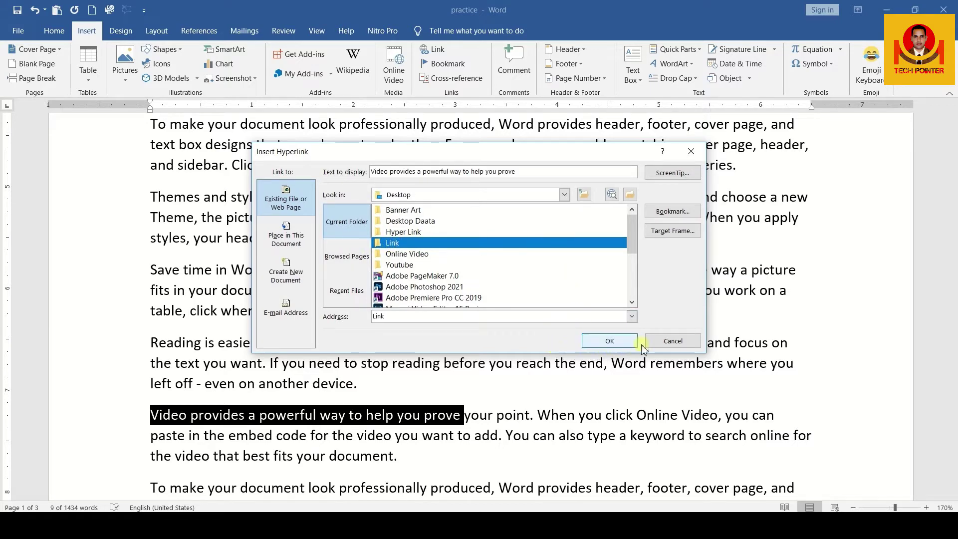
{"action": "left_click", "coordinate": [586, 347]}
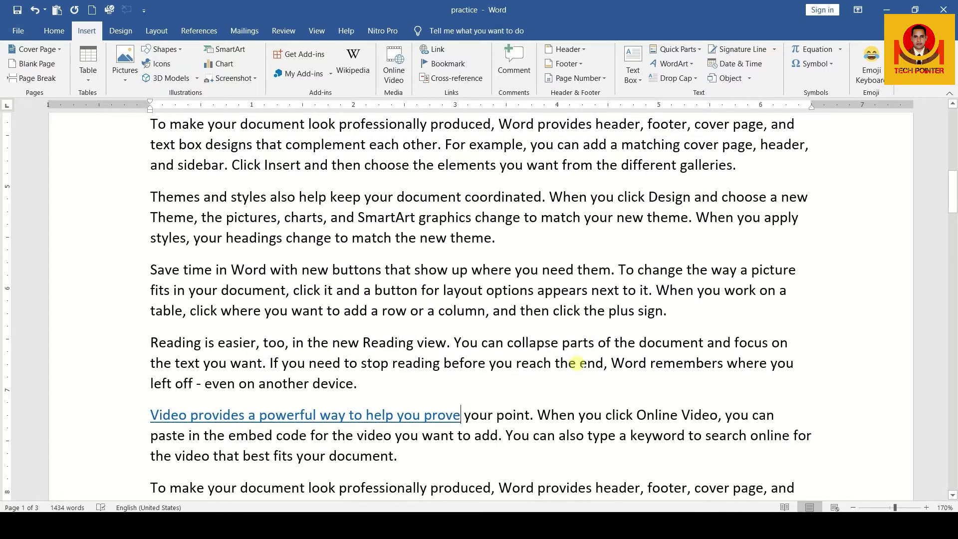
Step: Follow the new "Video provides a powerful way to help you prove" hyperlink to test it, and close the folder it opens
{"action": "scroll", "coordinate": [577, 363], "scroll_direction": "down", "scroll_amount": 3}
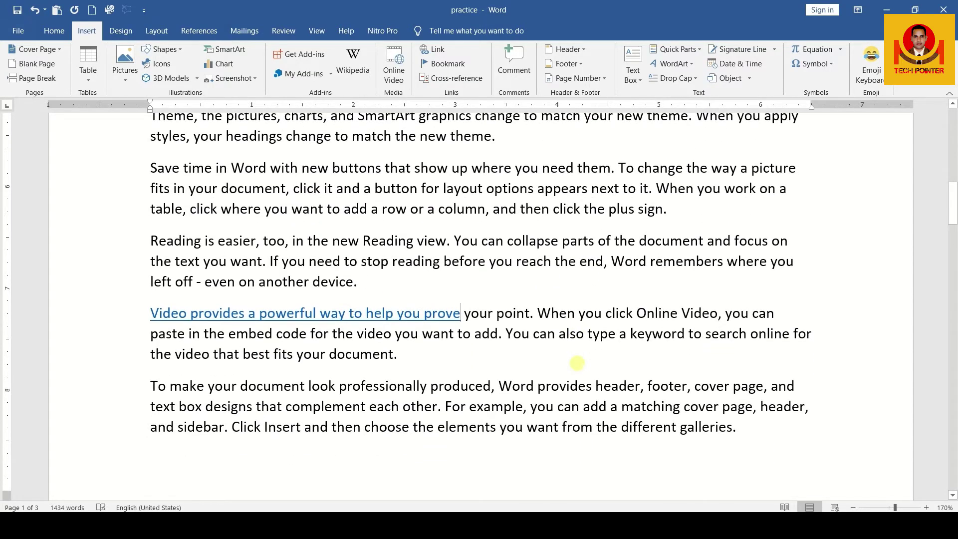
{"action": "mouse_move", "coordinate": [446, 322]}
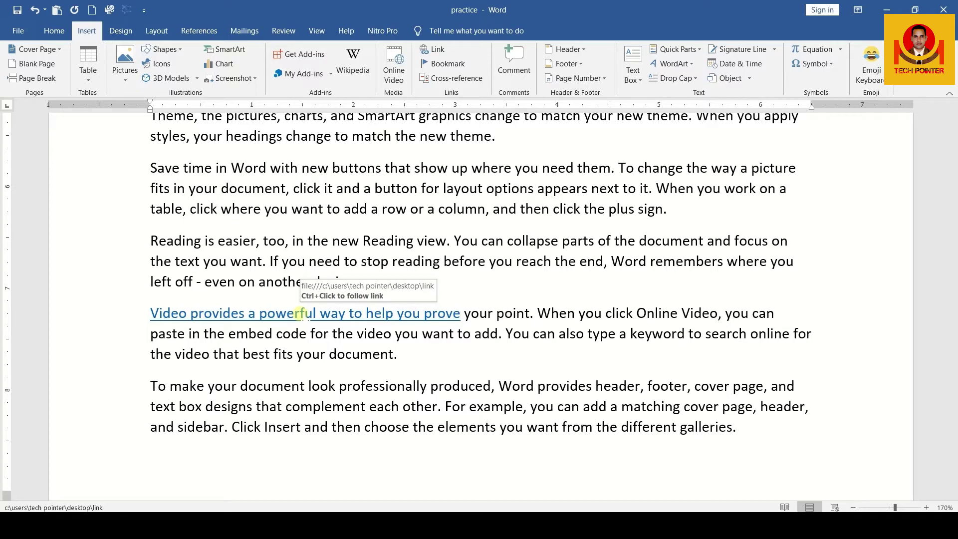
{"action": "left_click", "coordinate": [300, 313], "text": "ctrl"}
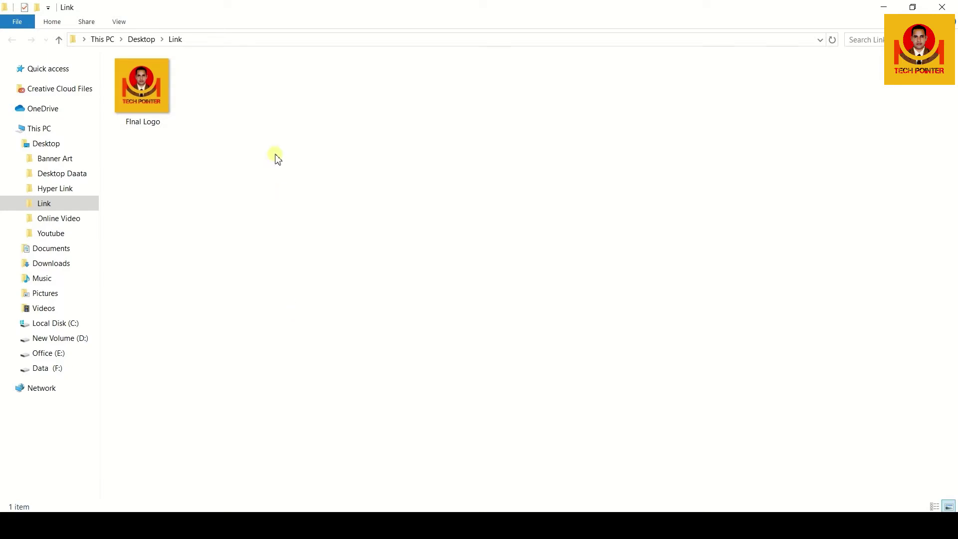
{"action": "left_click", "coordinate": [942, 5]}
Step: Minimize the open windows, open the Link folder from the desktop and select its FInal Logo image
{"action": "left_click", "coordinate": [884, 11]}
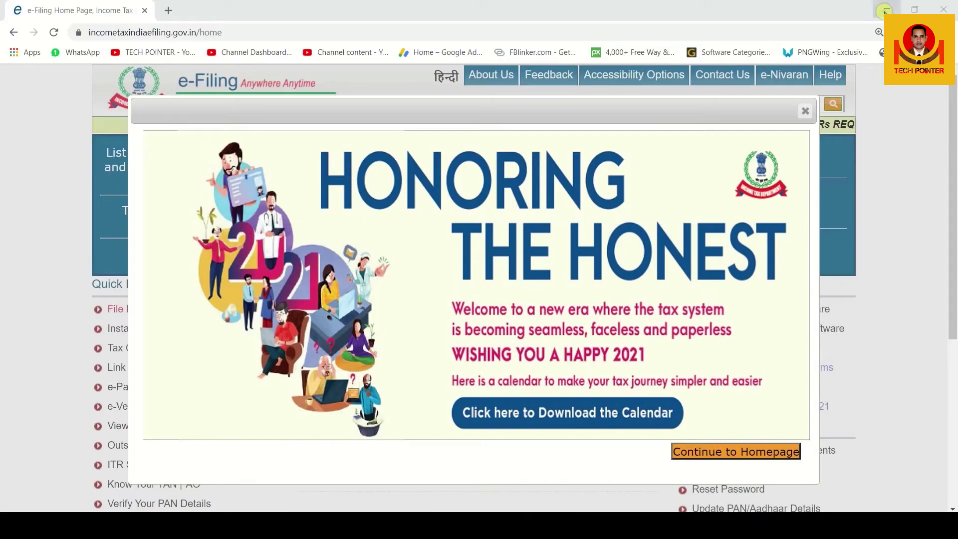
{"action": "left_click", "coordinate": [884, 11]}
{"action": "left_click", "coordinate": [884, 11]}
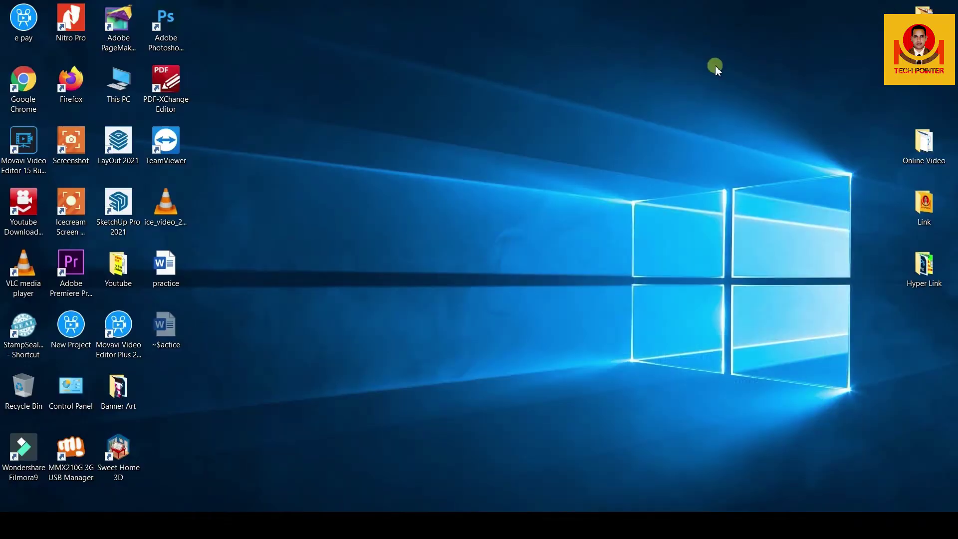
{"action": "double_click", "coordinate": [929, 202]}
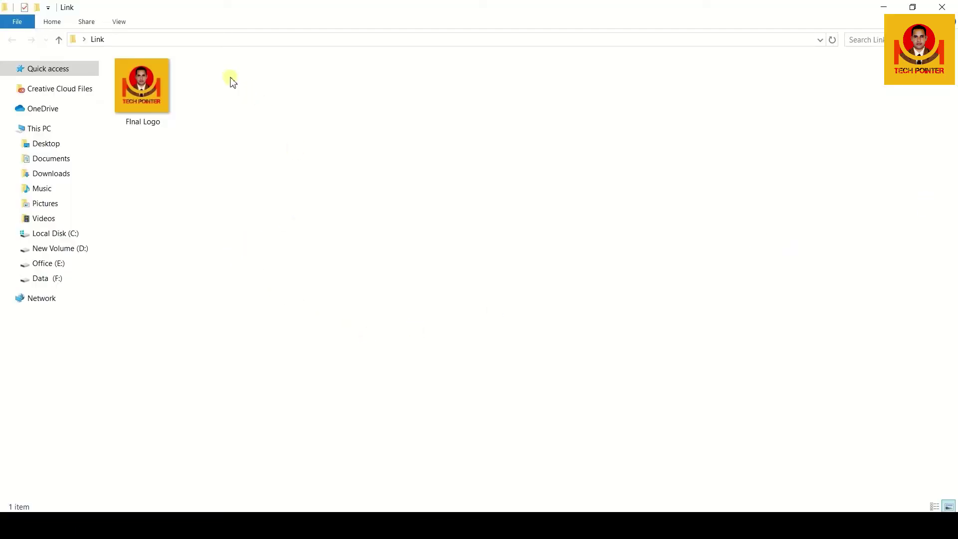
{"action": "left_click", "coordinate": [142, 100]}
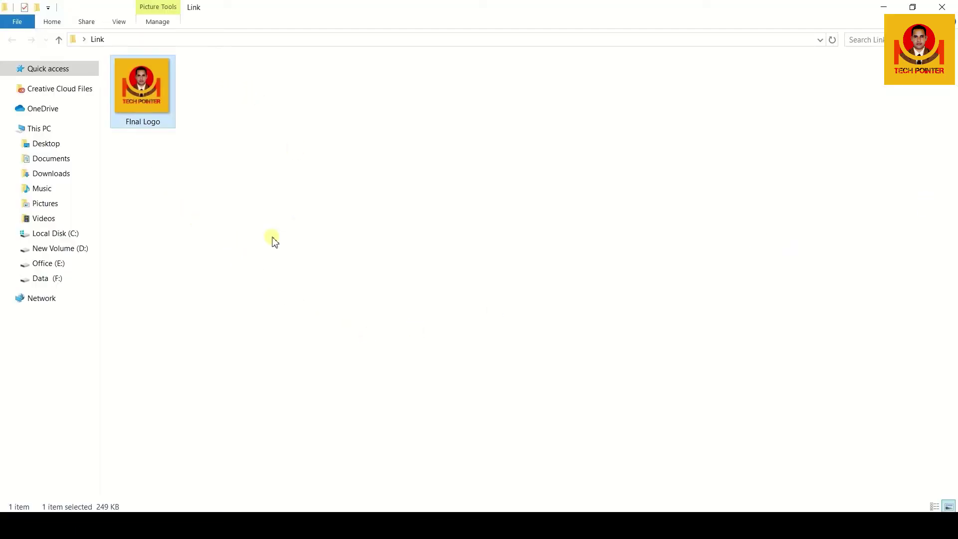
Step: Return to the document, follow the "Video provides a powerful way to help you prove" hyperlink, select the FInal Logo image, and close the folder
{"action": "key", "text": "alt+Tab"}
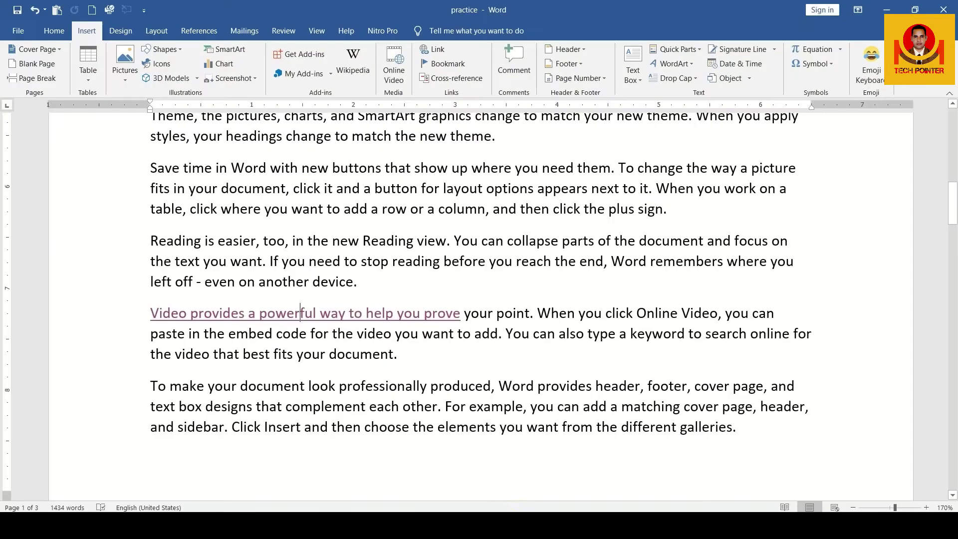
{"action": "left_click", "coordinate": [386, 313], "text": "ctrl"}
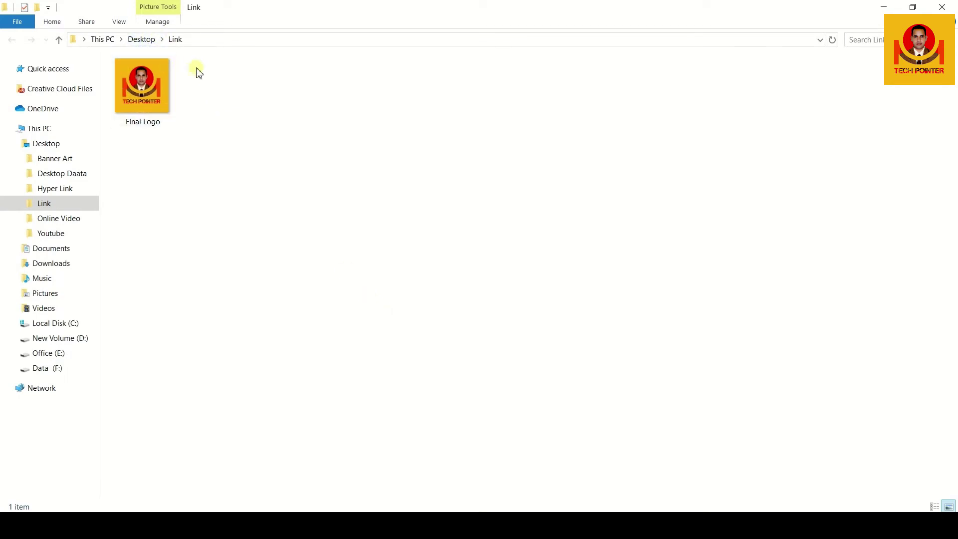
{"action": "left_click", "coordinate": [141, 86]}
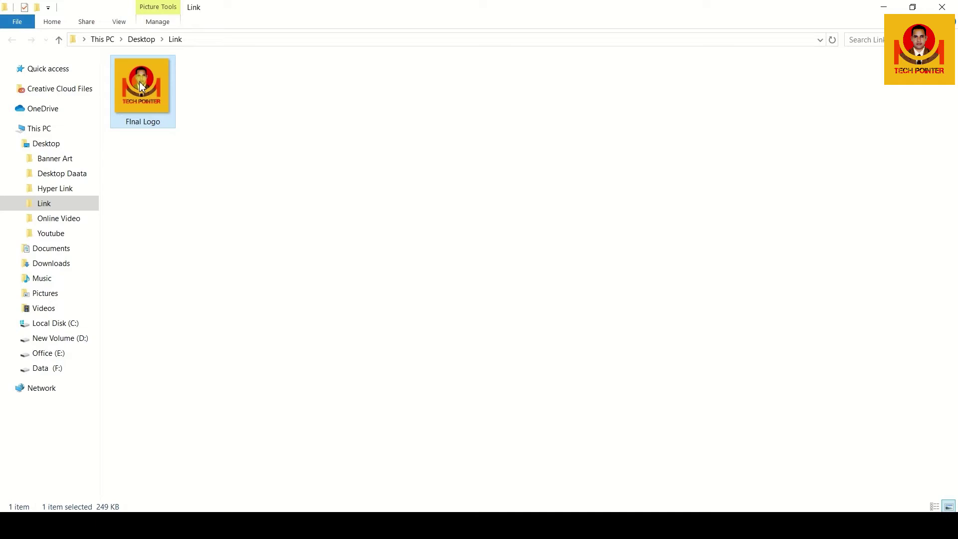
{"action": "left_click", "coordinate": [942, 7]}
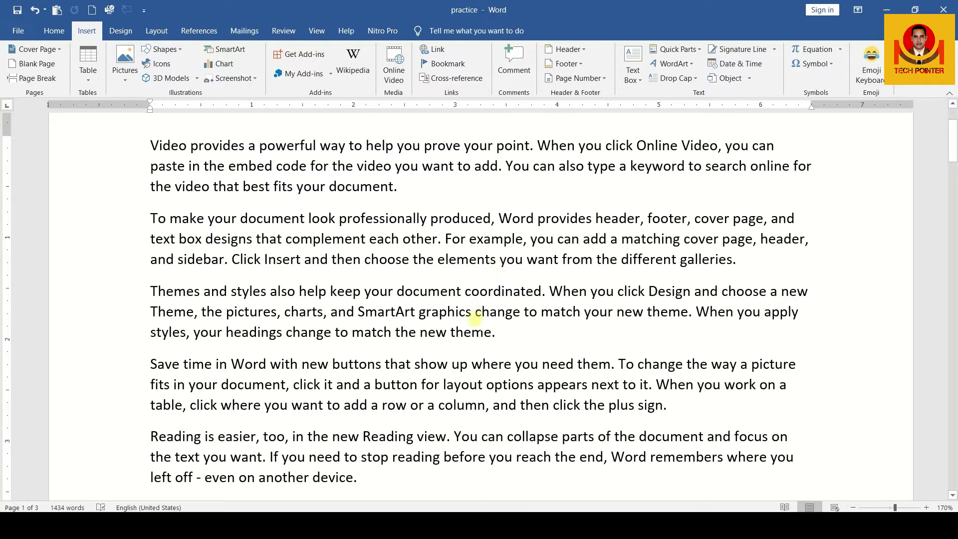
Step: Select the word "device." just above the hyperlinked paragraph and add a bookmark named p4455 to it
{"action": "scroll", "coordinate": [439, 259], "scroll_direction": "down", "scroll_amount": 5}
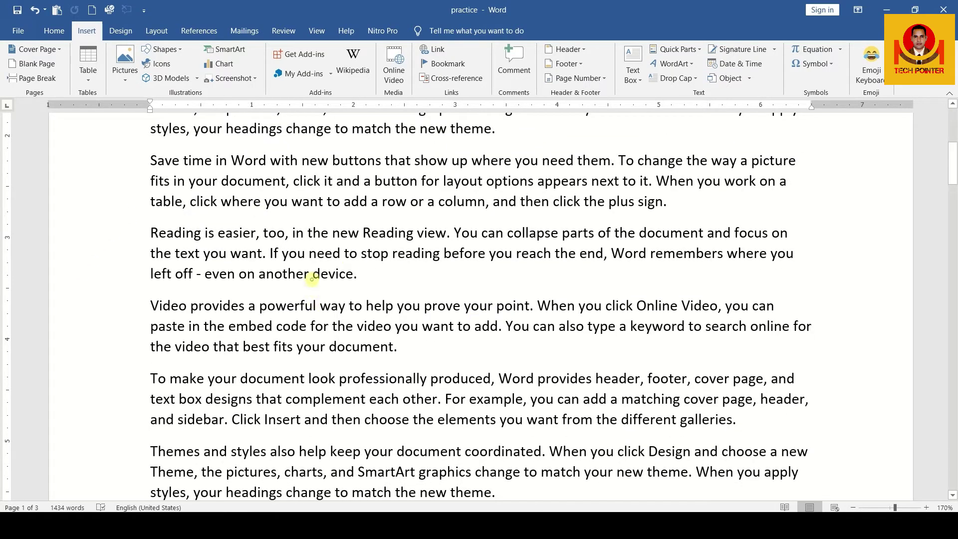
{"action": "left_click_drag", "start_coordinate": [313, 276], "coordinate": [363, 282]}
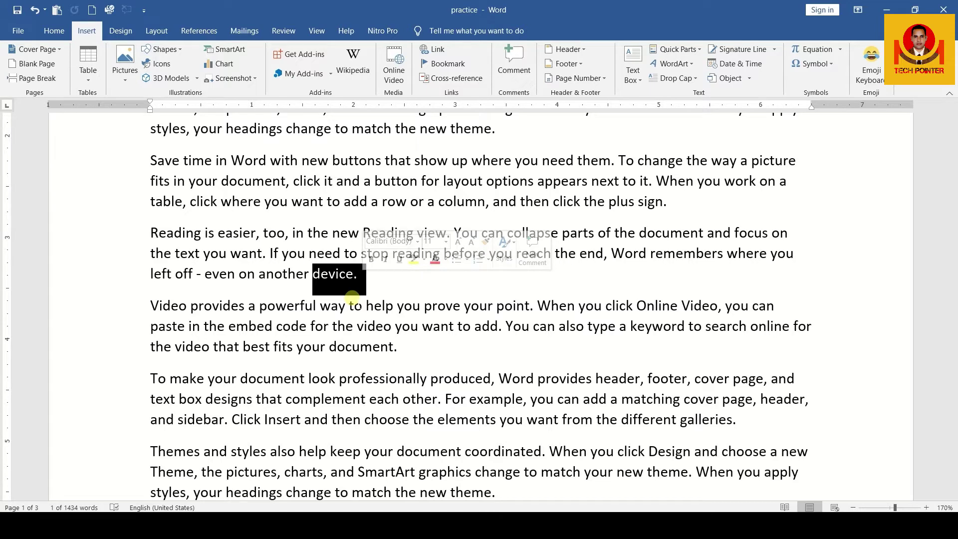
{"action": "left_click", "coordinate": [437, 67]}
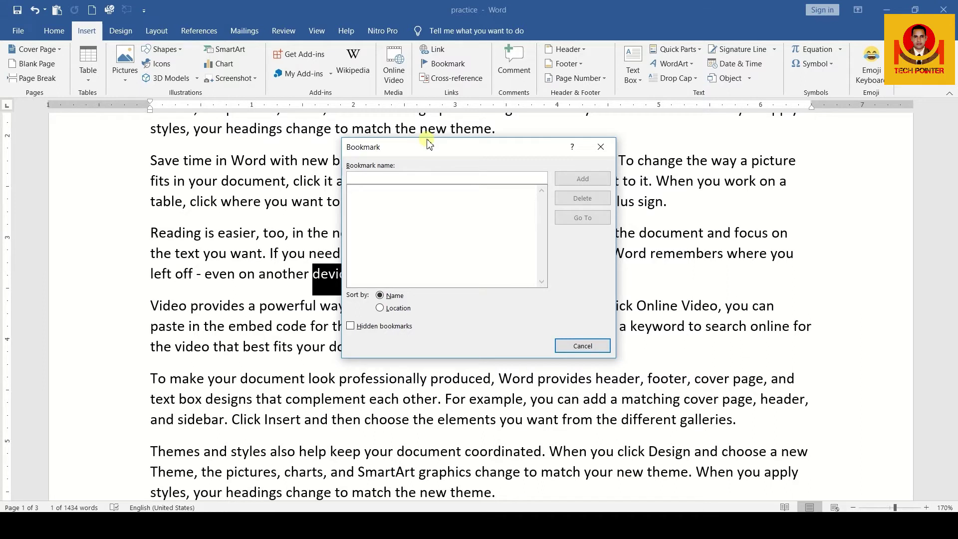
{"action": "type", "text": "0022"}
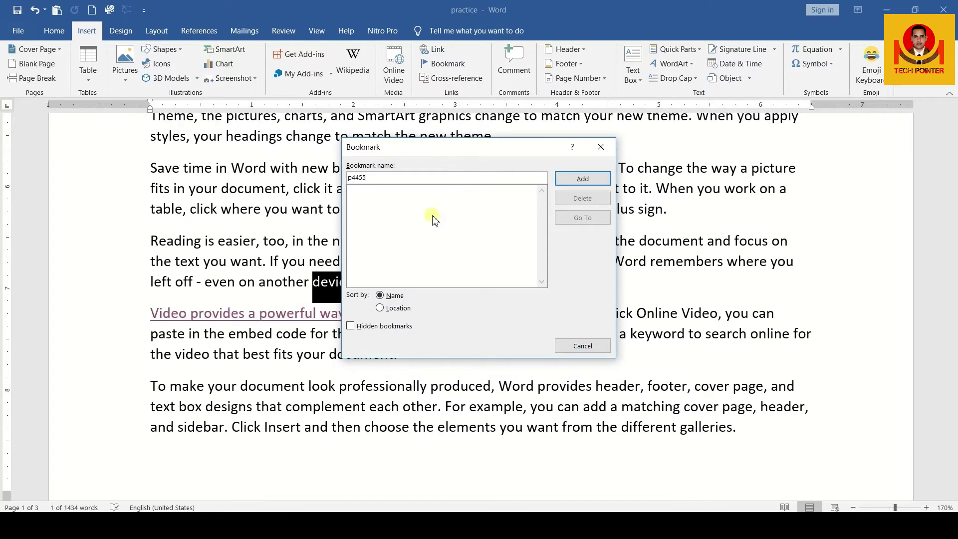
{"action": "left_click", "coordinate": [579, 180]}
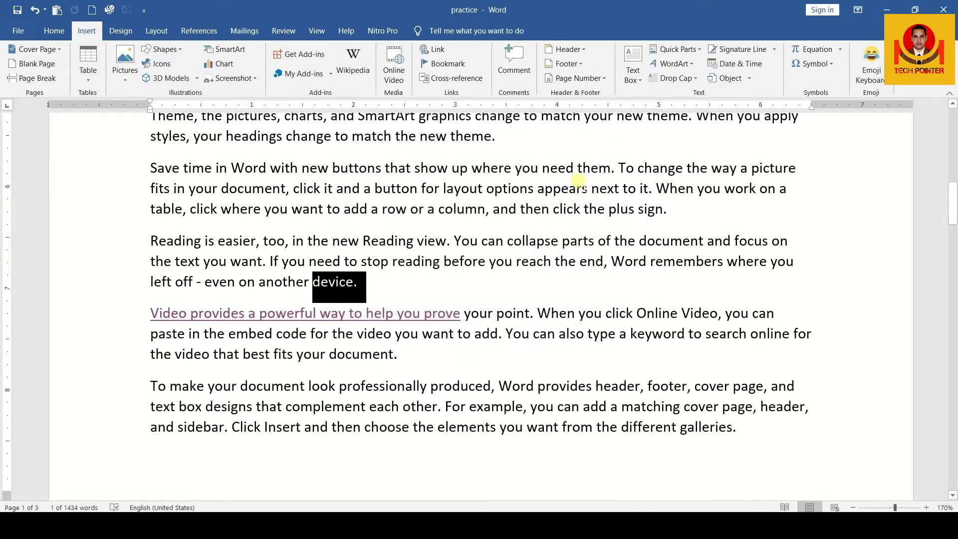
Step: Close and reopen the practice document, go to the p4455 bookmark to test it, and dismiss the bookmark dialog
{"action": "left_click", "coordinate": [954, 6]}
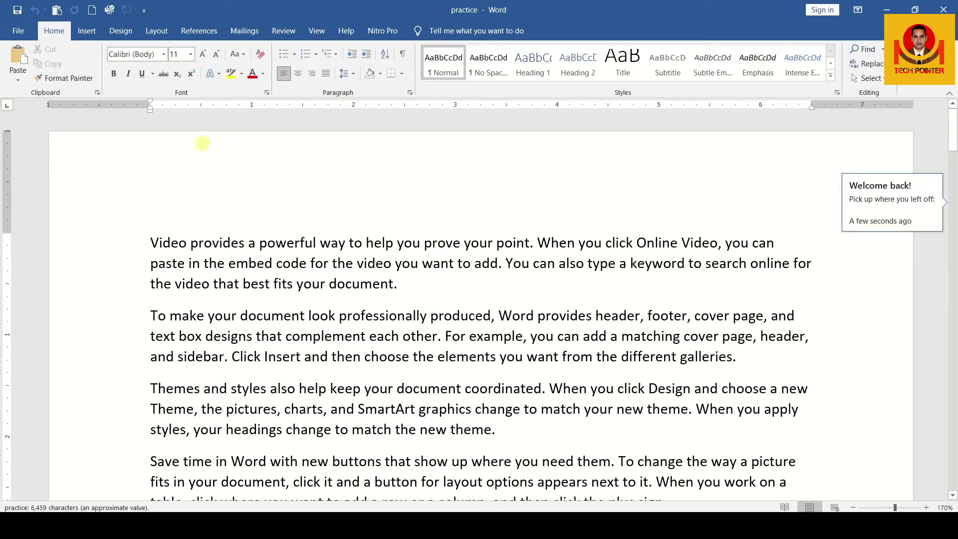
{"action": "left_click", "coordinate": [87, 31]}
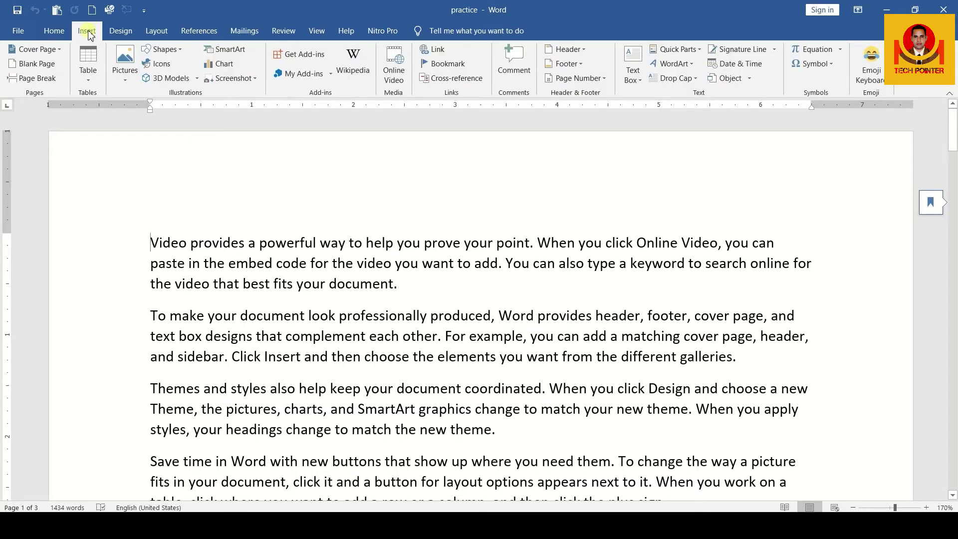
{"action": "left_click", "coordinate": [447, 64]}
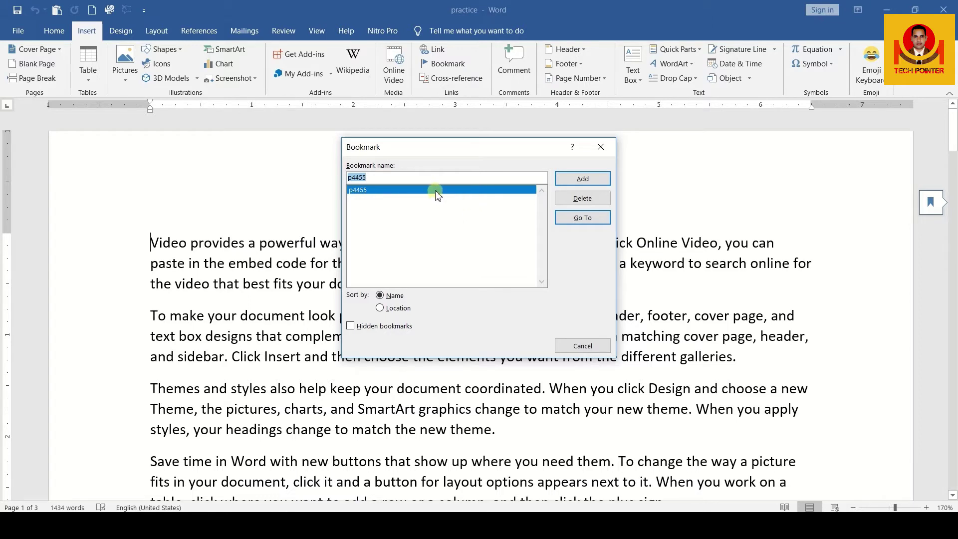
{"action": "left_click", "coordinate": [587, 219]}
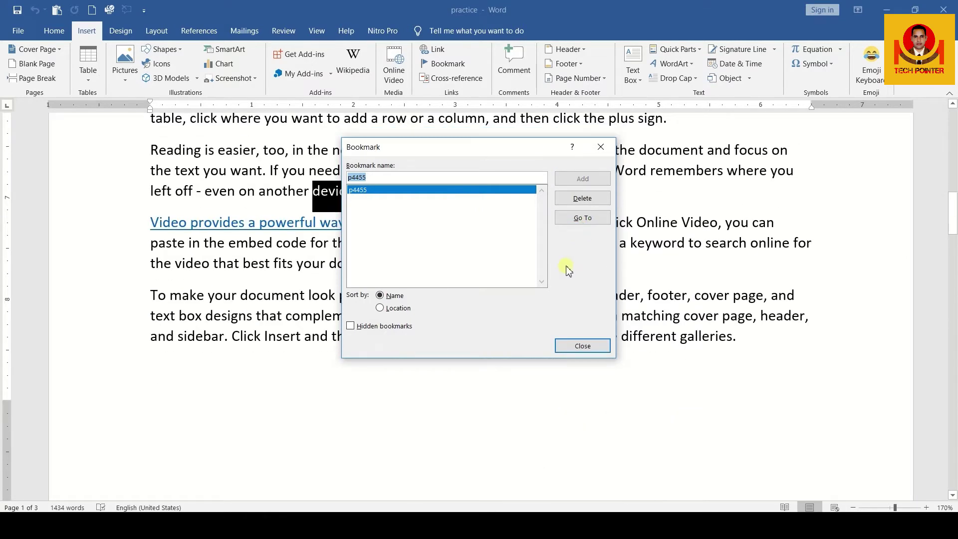
{"action": "left_click", "coordinate": [600, 146]}
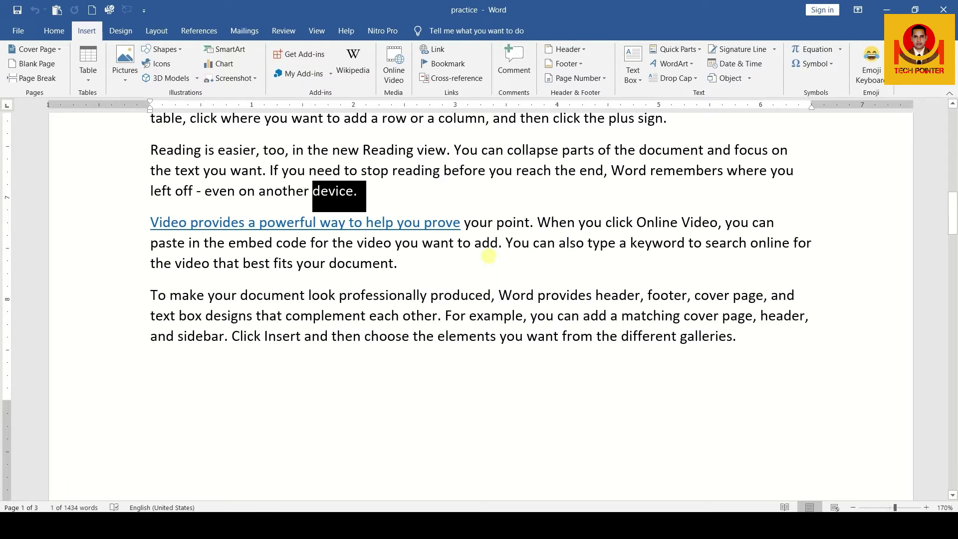
Step: Paste the copied text to lengthen the document, insert the built-in Facet cover page at its front and review it
{"action": "left_click", "coordinate": [367, 193]}
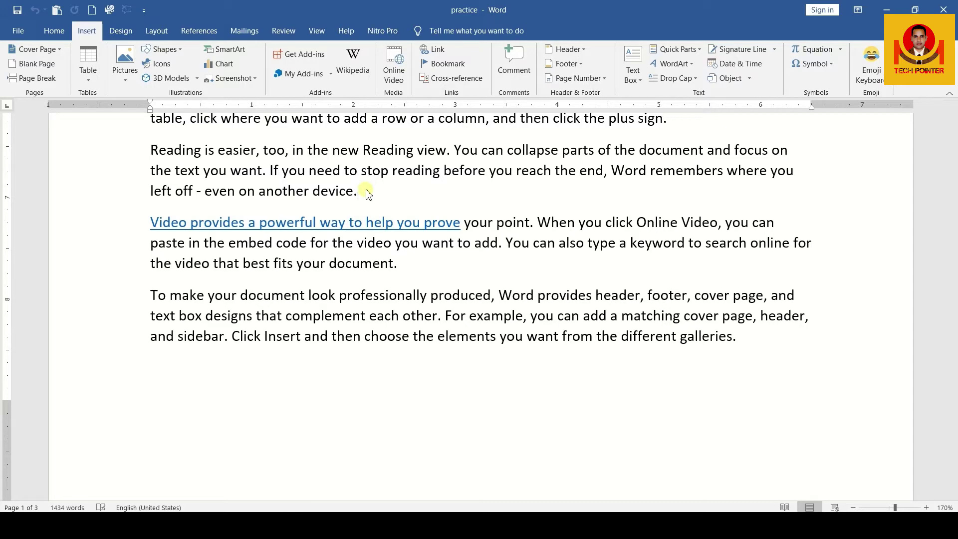
{"action": "key", "text": "ctrl+v"}
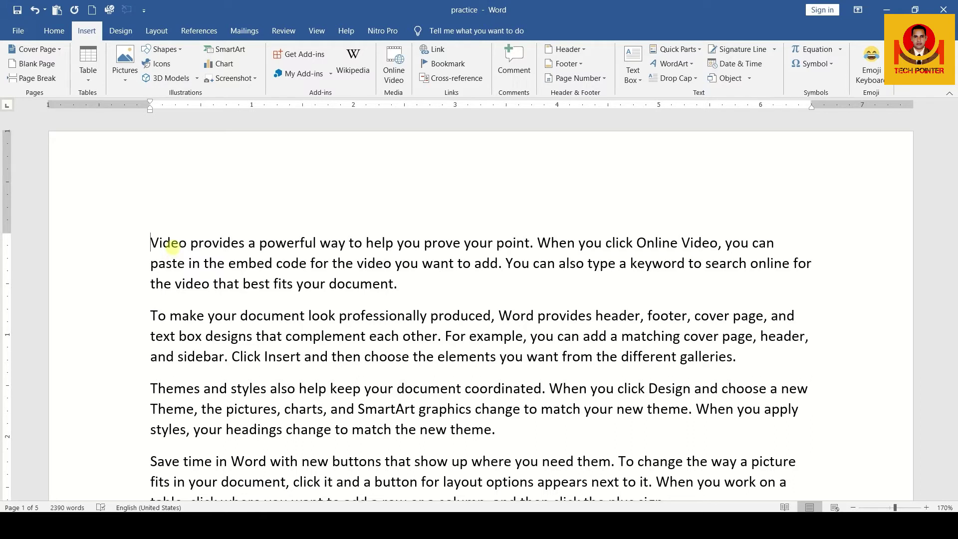
{"action": "left_click", "coordinate": [37, 50]}
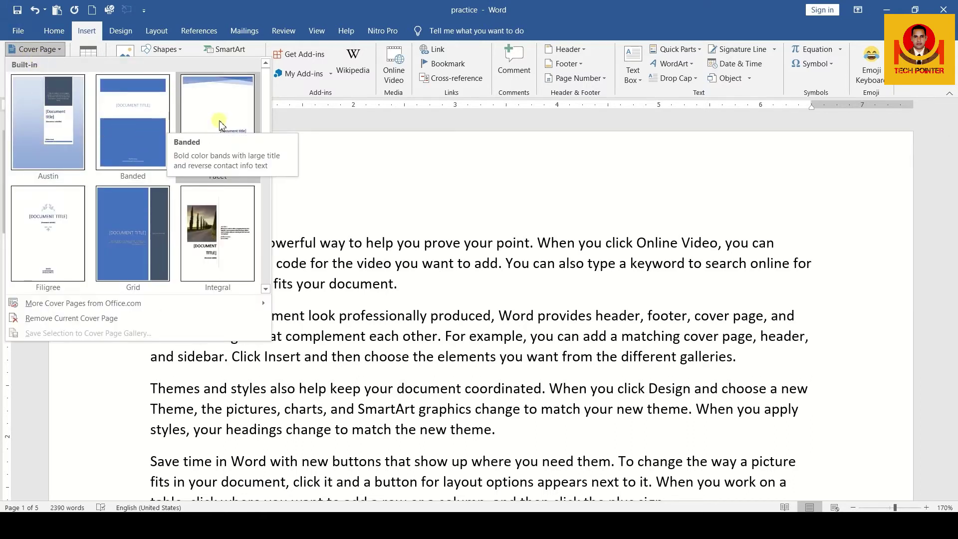
{"action": "key", "text": "Escape"}
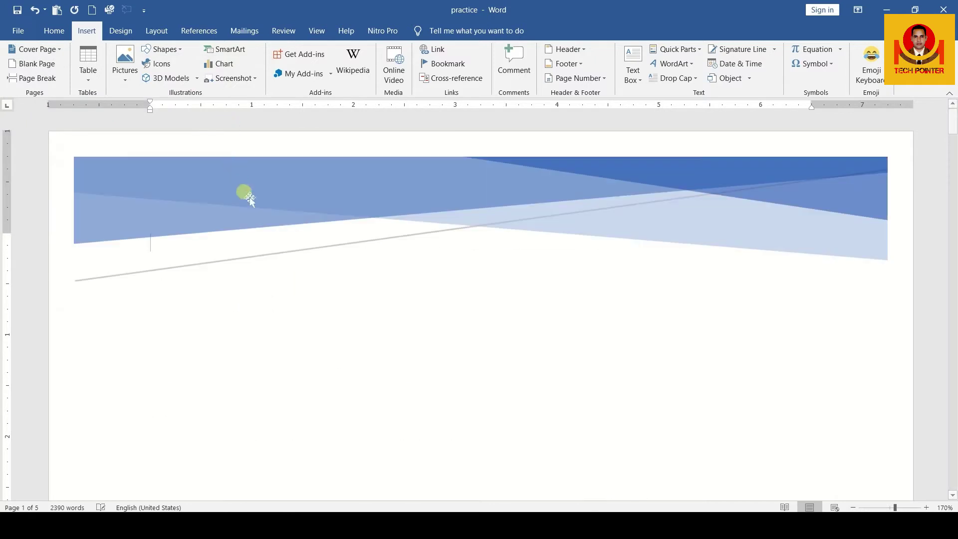
{"action": "scroll", "coordinate": [310, 227], "scroll_direction": "down", "scroll_amount": 5}
{"action": "scroll", "coordinate": [517, 275], "scroll_direction": "down", "scroll_amount": 10}
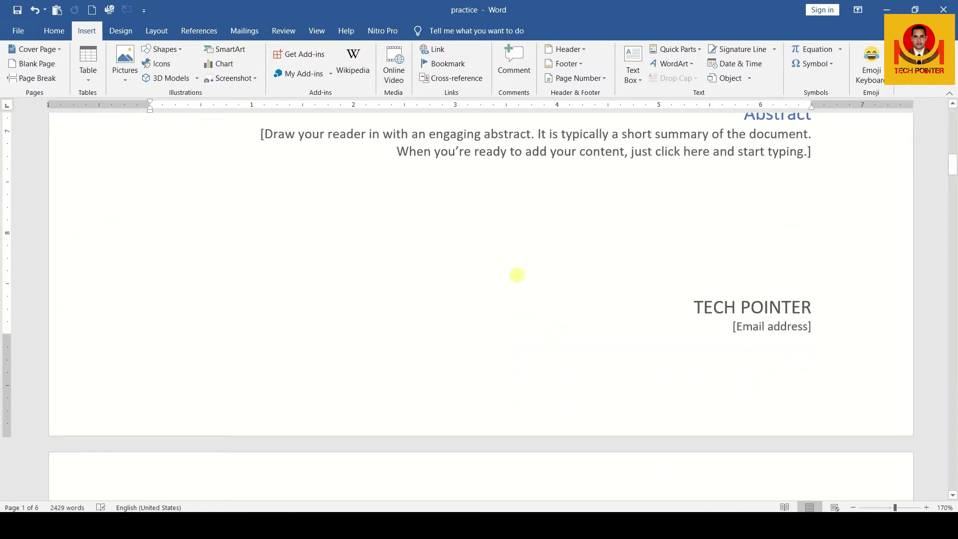
{"action": "scroll", "coordinate": [517, 275], "scroll_direction": "up", "scroll_amount": 10}
{"action": "scroll", "coordinate": [516, 274], "scroll_direction": "down", "scroll_amount": 12}
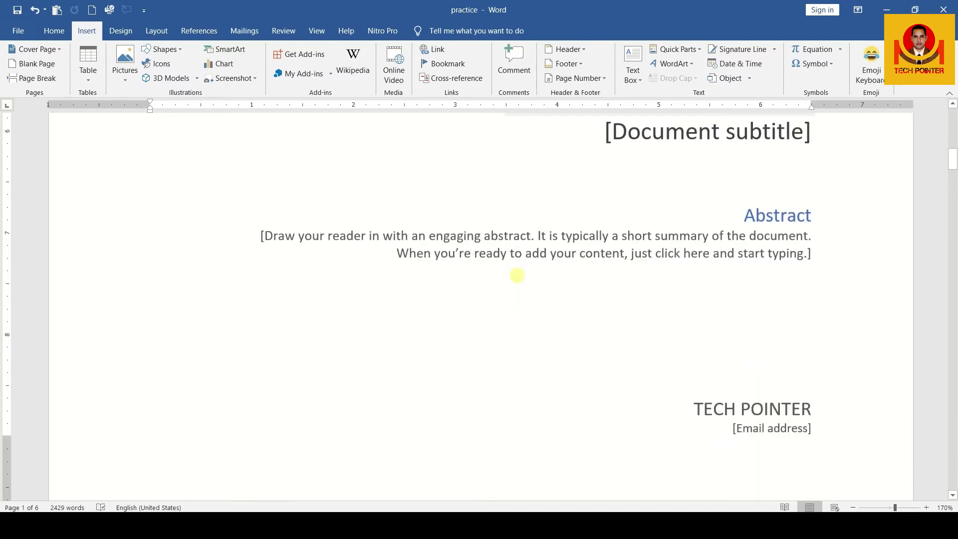
Step: Insert a one-row, three-column table above the first body paragraph after the cover page and narrow its first column
{"action": "scroll", "coordinate": [516, 274], "scroll_direction": "down", "scroll_amount": 3}
{"action": "left_click", "coordinate": [146, 305]}
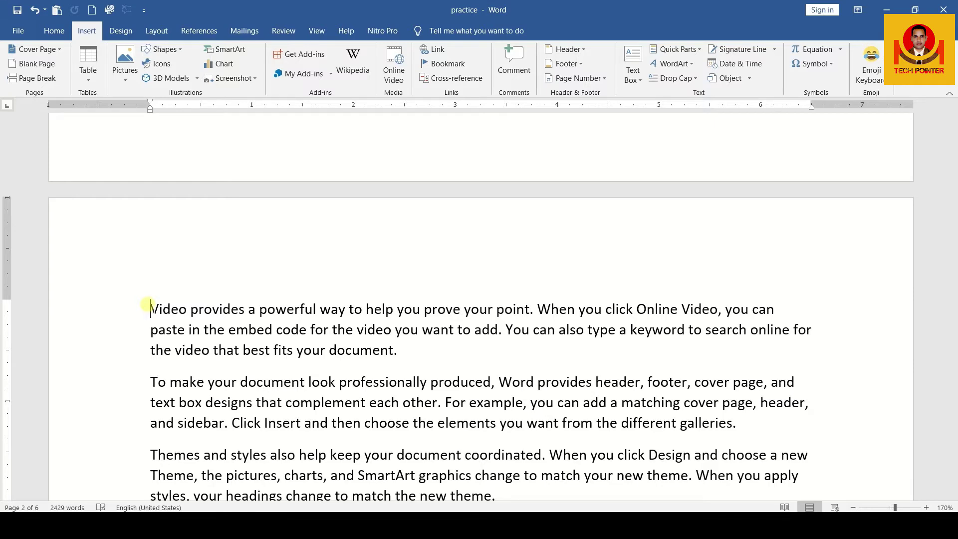
{"action": "left_click", "coordinate": [88, 73]}
{"action": "left_click", "coordinate": [87, 108]}
{"action": "left_click_drag", "start_coordinate": [591, 309], "coordinate": [371, 311]}
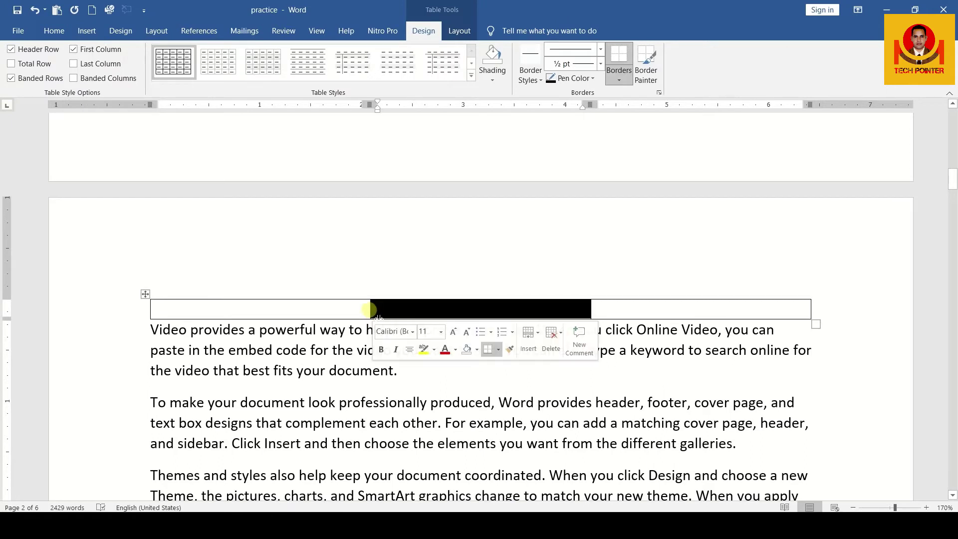
{"action": "left_click_drag", "start_coordinate": [371, 310], "coordinate": [220, 309]}
Step: Fill the table's header row with SL/NO, INDEX and PAGE NO
{"action": "type", "text": "SL/NO "}
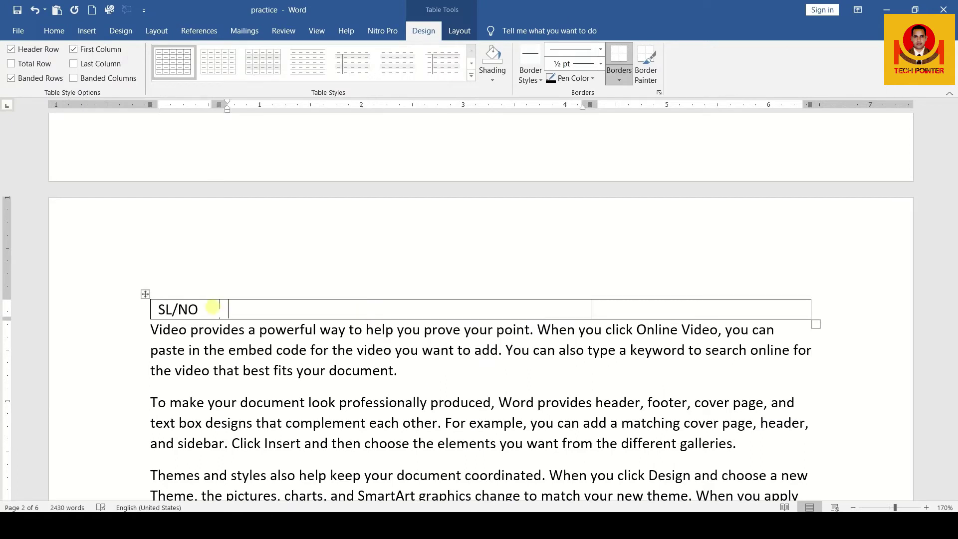
{"action": "type", "text": "INDEX"}
{"action": "key", "text": "Tab"}
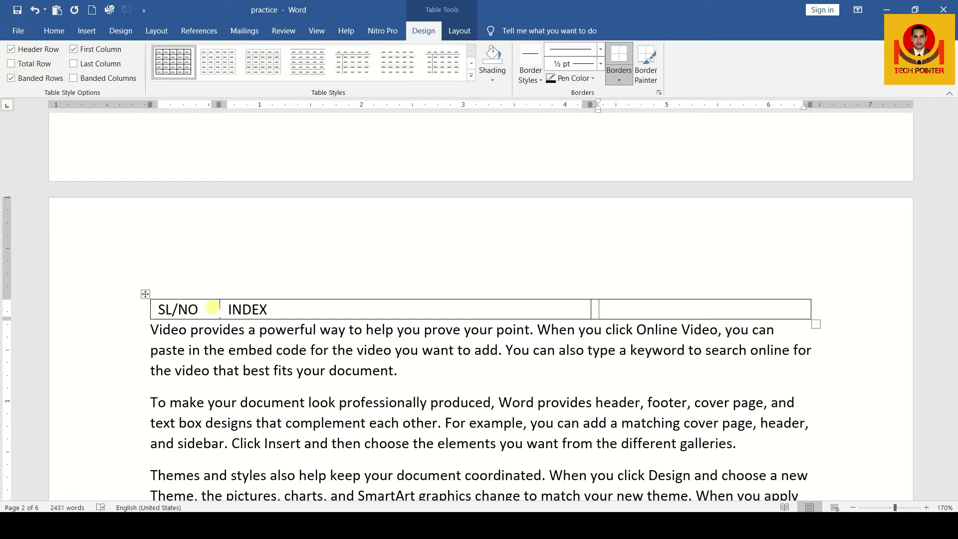
{"action": "type", "text": "PAGE NO."}
Step: Extend the index table with eight empty rows beneath the header row
{"action": "key", "text": "Tab"}
{"action": "key", "text": "Tab"}
{"action": "key", "text": "Tab"}
{"action": "key", "text": "Tab"}
{"action": "key", "text": "Tab"}
{"action": "key", "text": "Tab"}
{"action": "key", "text": "Tab"}
{"action": "key", "text": "Tab"}
{"action": "key", "text": "Tab"}
{"action": "key", "text": "Tab"}
{"action": "key", "text": "Tab"}
{"action": "key", "text": "Tab"}
{"action": "key", "text": "Tab"}
{"action": "key", "text": "Tab"}
{"action": "key", "text": "Tab"}
{"action": "key", "text": "Tab"}
{"action": "key", "text": "Tab"}
{"action": "key", "text": "Tab"}
{"action": "key", "text": "Tab"}
{"action": "key", "text": "Tab"}
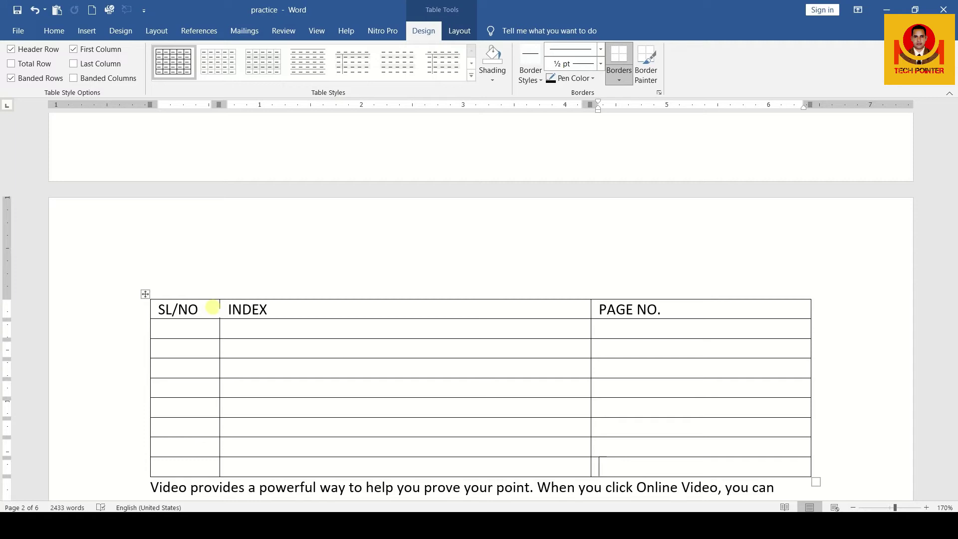
Step: Apply the 1. 2. 3. numbering format to the eight empty cells in the SL/NO column
{"action": "left_click_drag", "start_coordinate": [197, 328], "coordinate": [197, 462]}
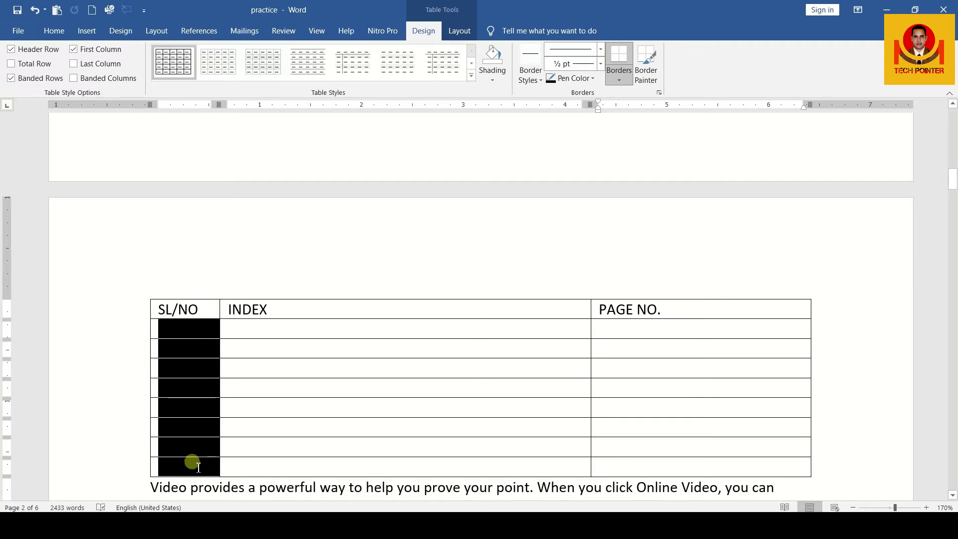
{"action": "left_click", "coordinate": [53, 31]}
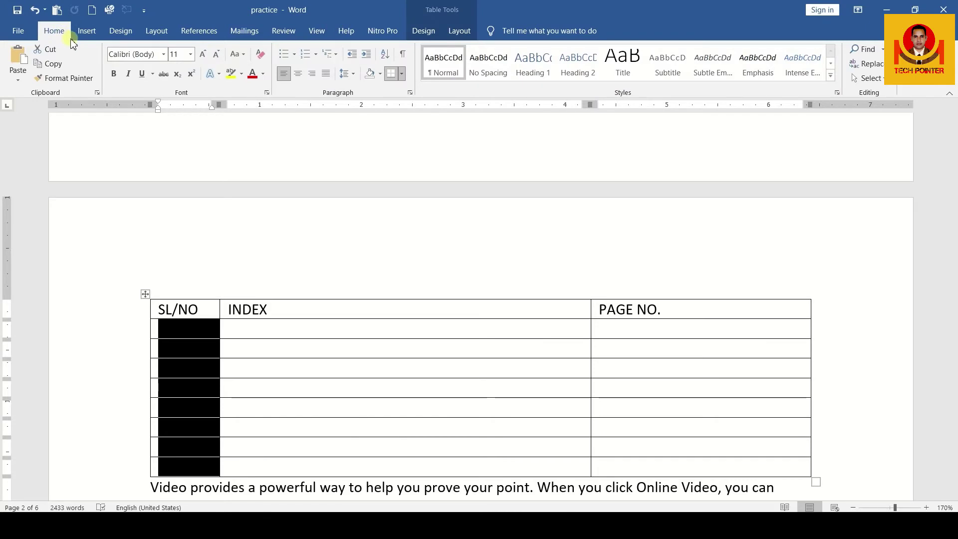
{"action": "left_click", "coordinate": [316, 55]}
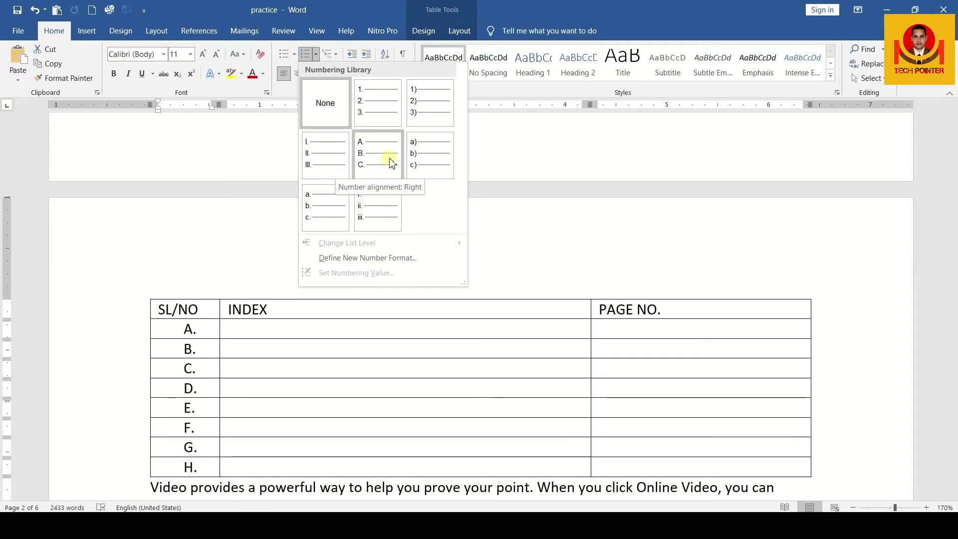
{"action": "left_click", "coordinate": [390, 103]}
{"action": "left_click", "coordinate": [249, 330]}
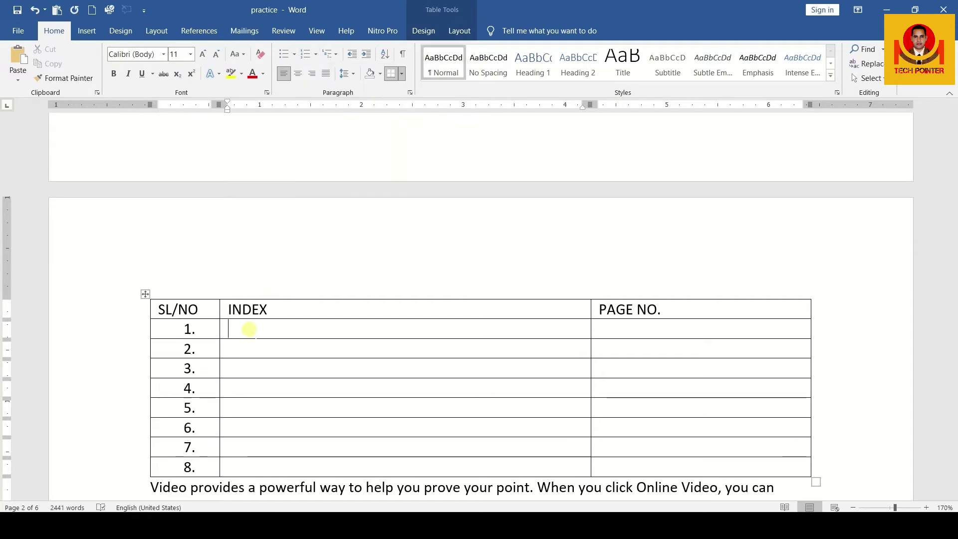
Step: Add blank lines below the index table and insert a page break so the body text starts on a new page
{"action": "scroll", "coordinate": [249, 330], "scroll_direction": "down", "scroll_amount": 4}
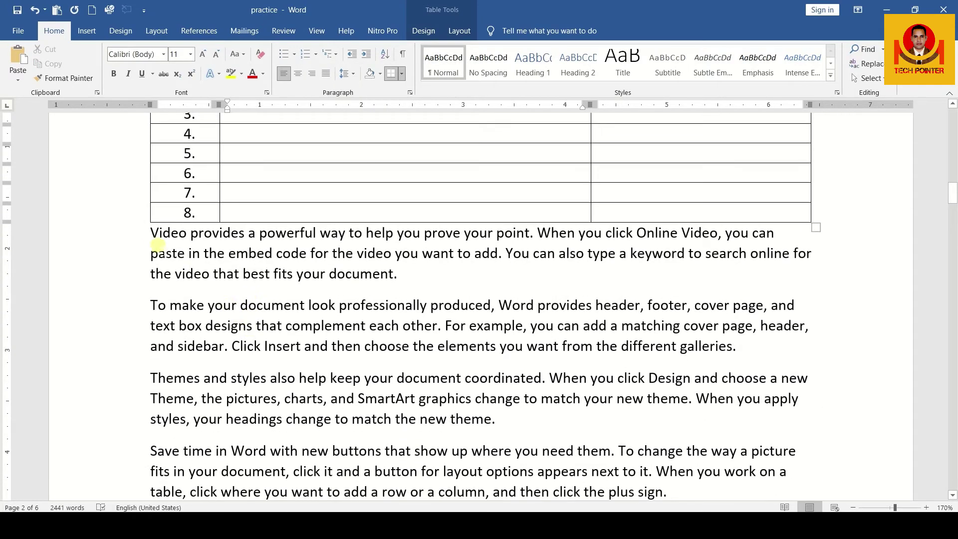
{"action": "left_click", "coordinate": [146, 233]}
{"action": "key", "text": "Return"}
{"action": "key", "text": "Return"}
{"action": "key", "text": "Return"}
{"action": "key", "text": "Return"}
{"action": "key", "text": "Return"}
{"action": "key", "text": "Return"}
{"action": "key", "text": "Return"}
{"action": "key", "text": "Return"}
{"action": "key", "text": "Return"}
{"action": "key", "text": "Return"}
{"action": "key", "text": "Return"}
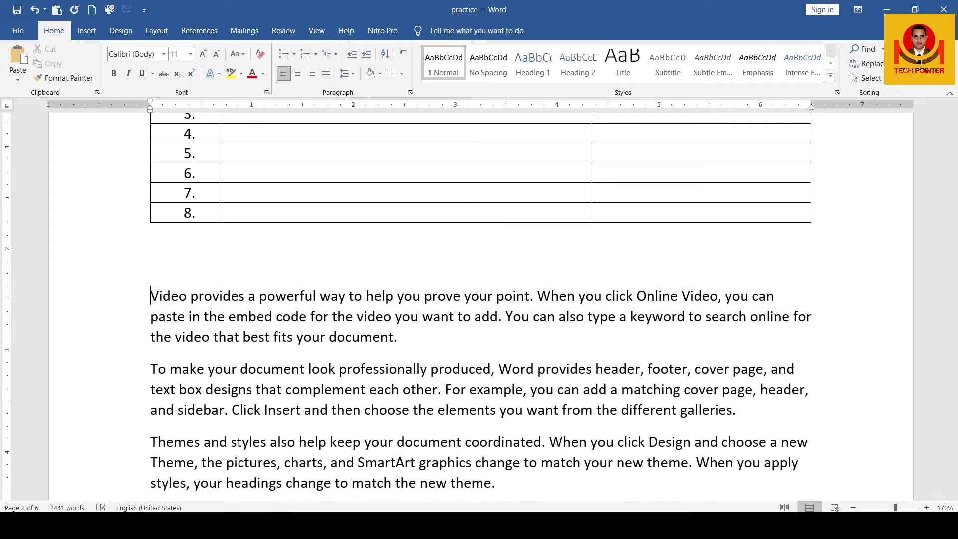
{"action": "key", "text": "ctrl+Return"}
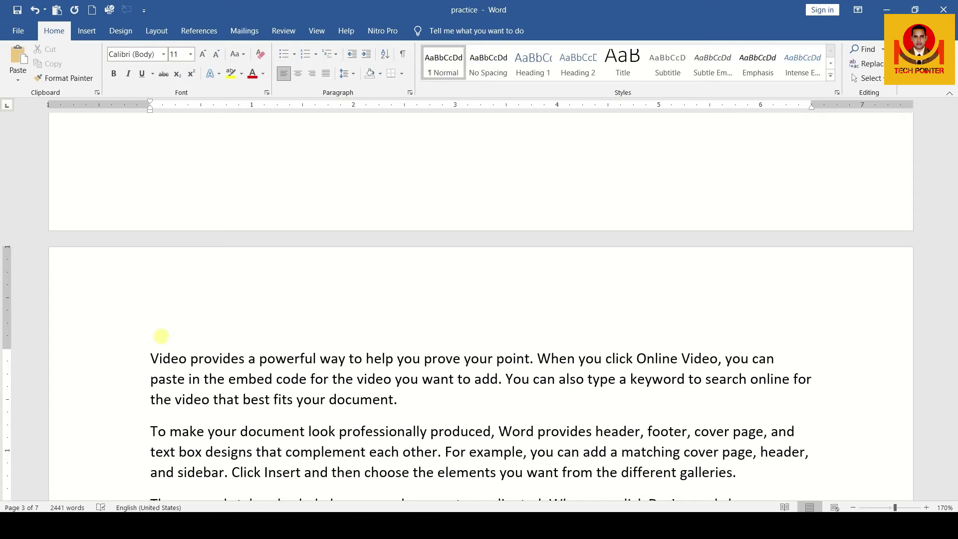
Step: Add the title "Introduction" above the body text on the new page and apply the Heading 1 style to it
{"action": "type", "text": "Introduction"}
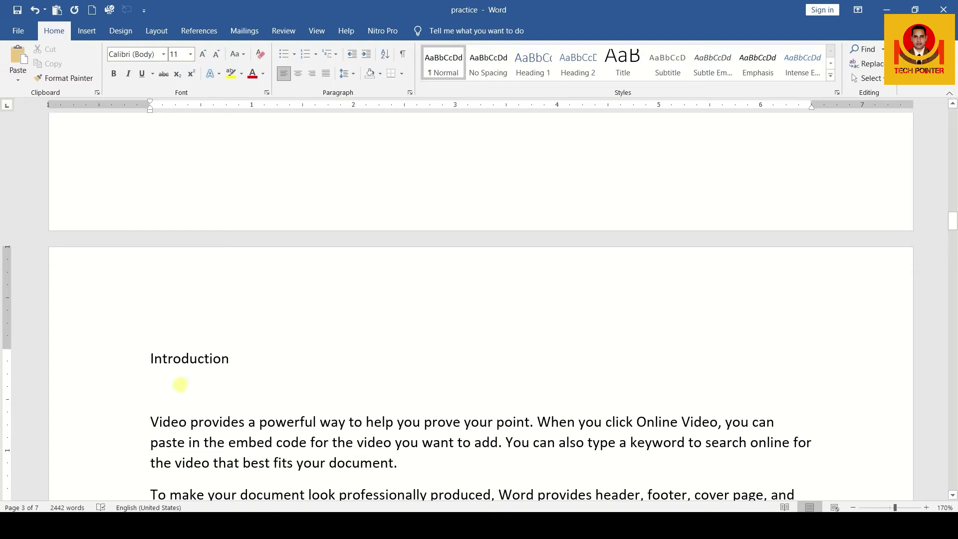
{"action": "left_click_drag", "start_coordinate": [146, 361], "coordinate": [229, 358]}
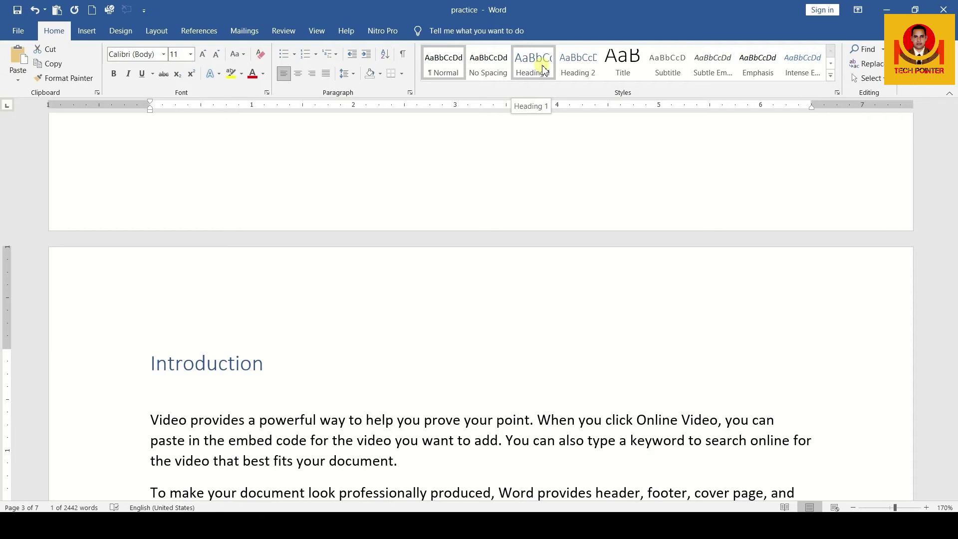
{"action": "left_click", "coordinate": [544, 69]}
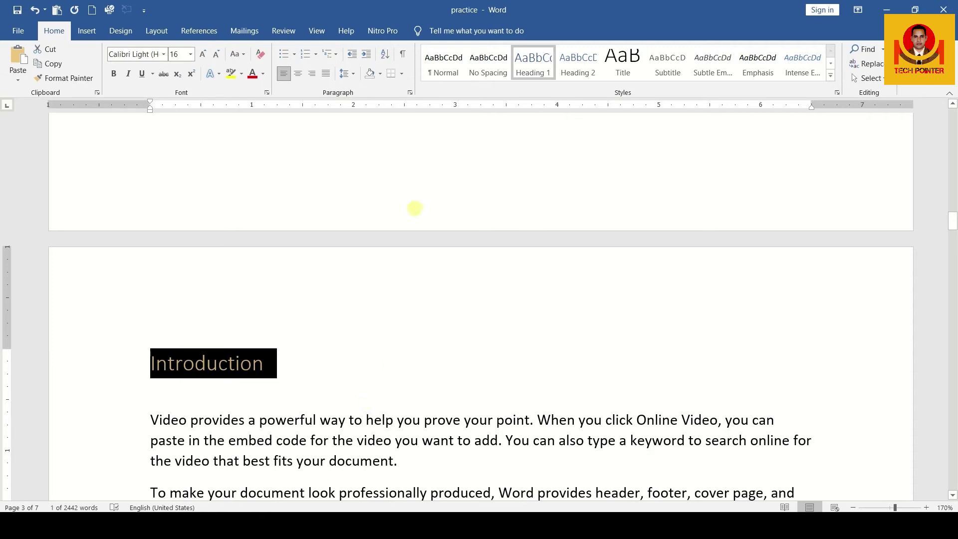
Step: Add the title "Computer" above the body text on page 4 and apply the Heading 1 style to it
{"action": "mouse_move", "coordinate": [278, 370]}
{"action": "left_click", "coordinate": [310, 368]}
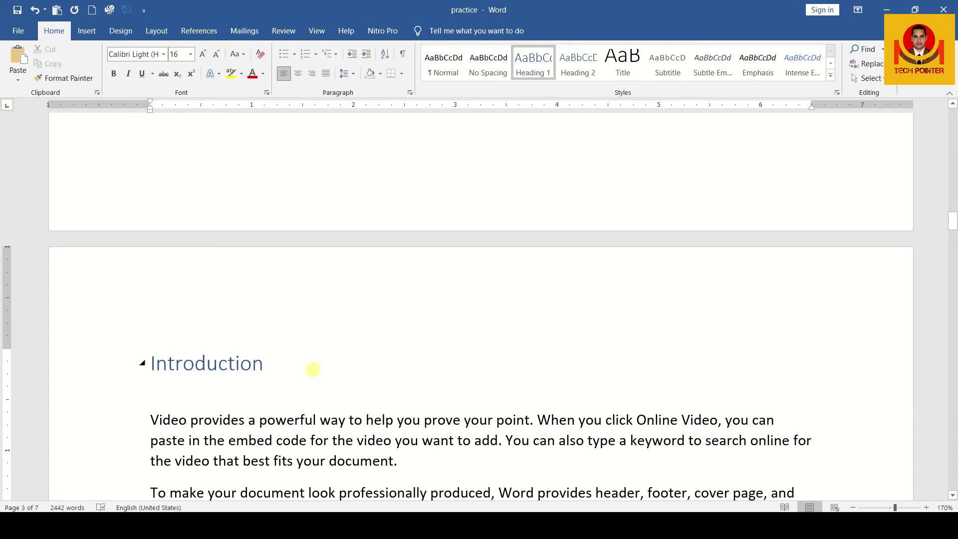
{"action": "scroll", "coordinate": [311, 368], "scroll_direction": "down", "scroll_amount": 6}
{"action": "scroll", "coordinate": [312, 369], "scroll_direction": "down", "scroll_amount": 10}
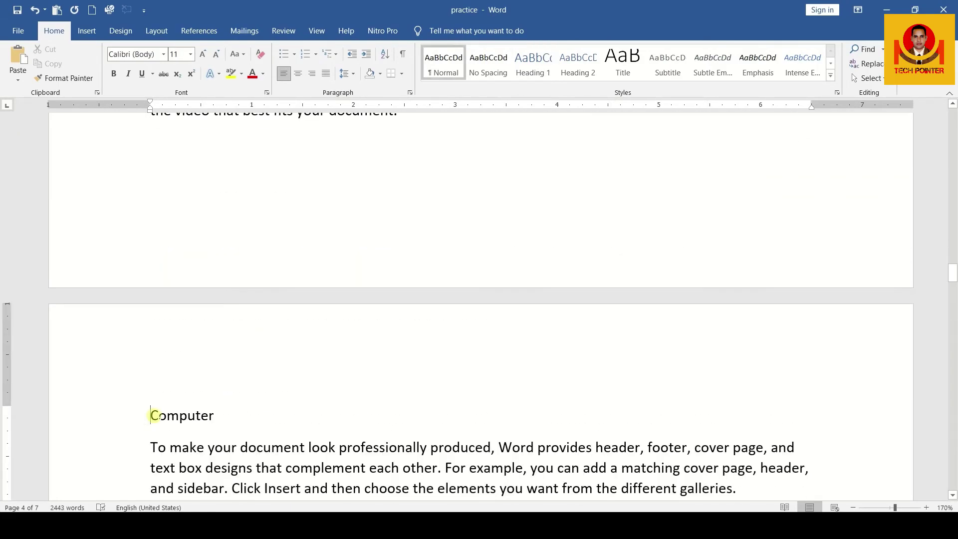
{"action": "left_click_drag", "start_coordinate": [150, 413], "coordinate": [222, 414]}
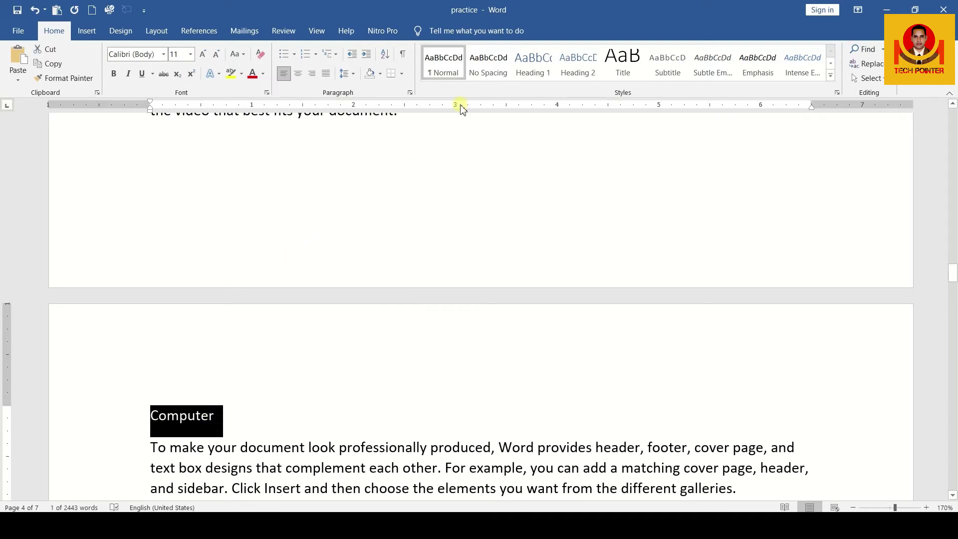
{"action": "left_click", "coordinate": [519, 72]}
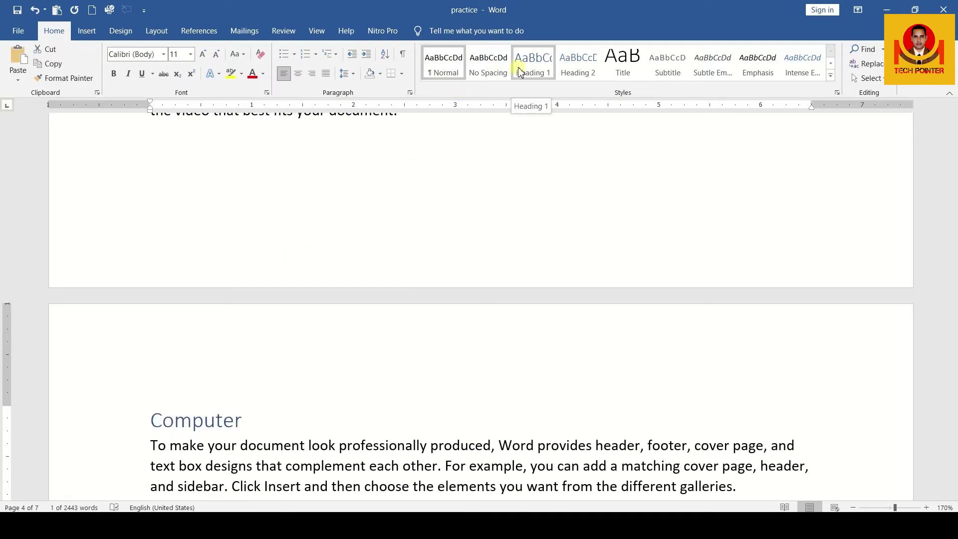
{"action": "left_click", "coordinate": [519, 72]}
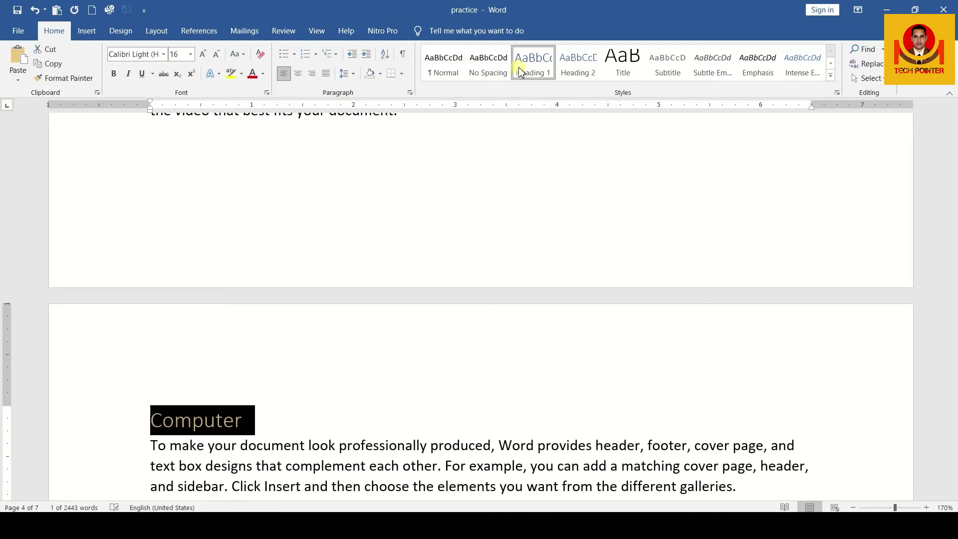
Step: Add a numbered list with the items Mouse and Keyboard beneath the Computer heading
{"action": "left_click", "coordinate": [249, 431]}
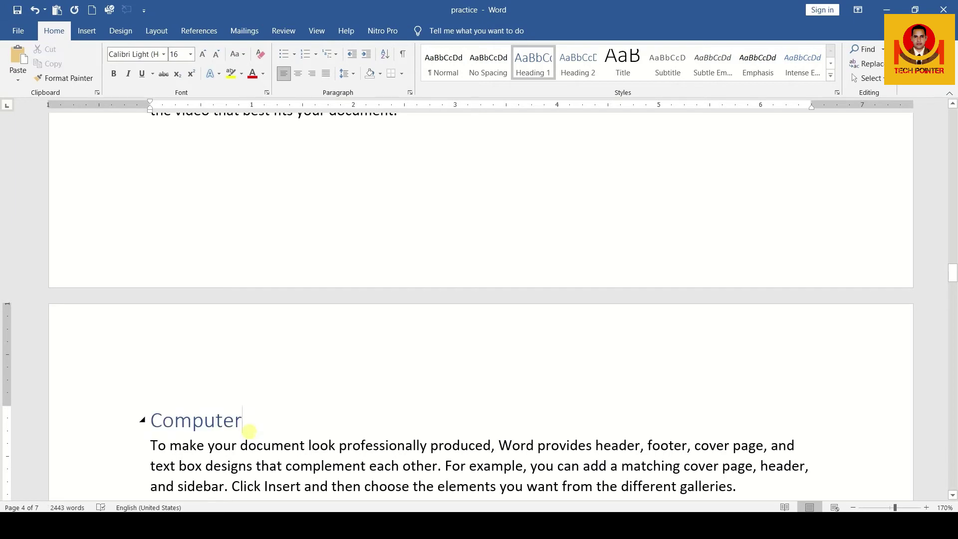
{"action": "key", "text": "Return"}
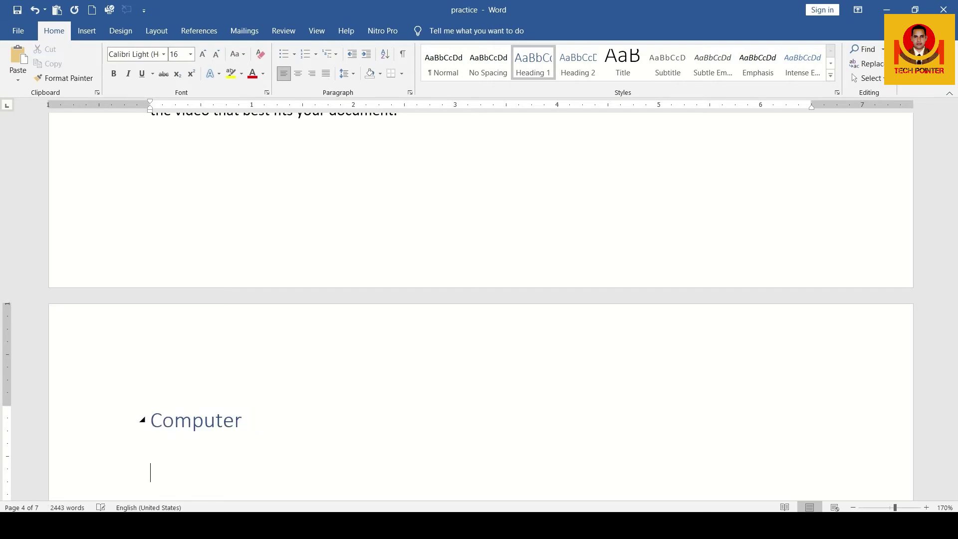
{"action": "type", "text": "1"}
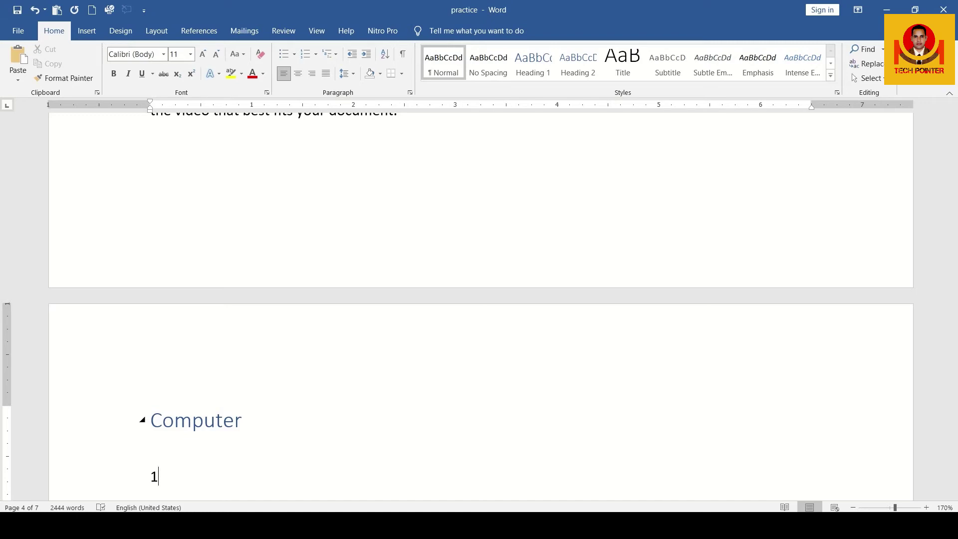
{"action": "type", "text": "."}
{"action": "key", "text": "space"}
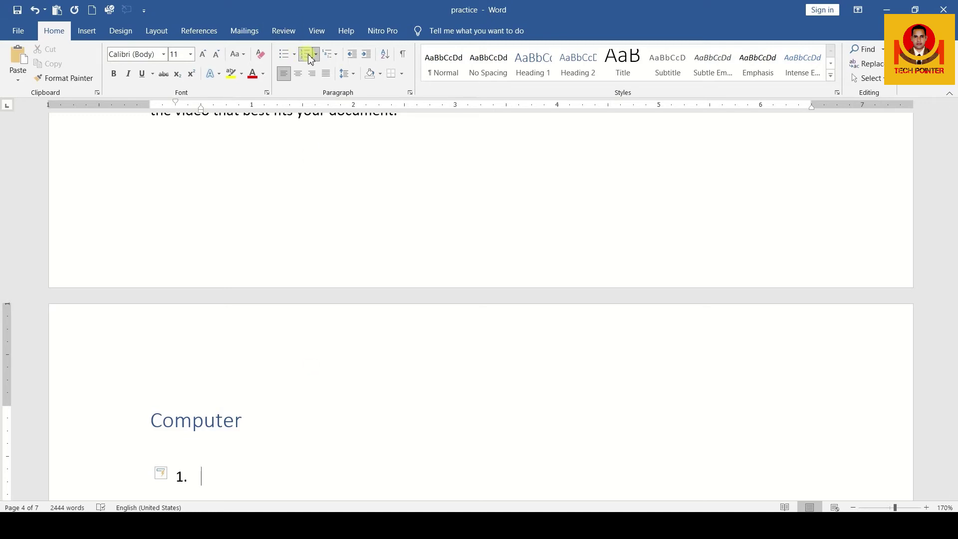
{"action": "left_click", "coordinate": [207, 476]}
{"action": "type", "text": "m"}
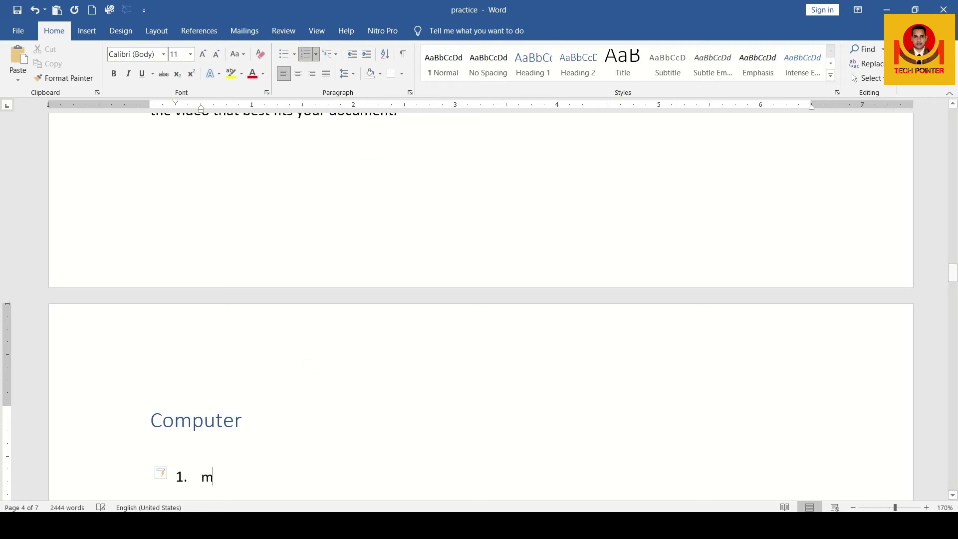
{"action": "type", "text": "ouse"}
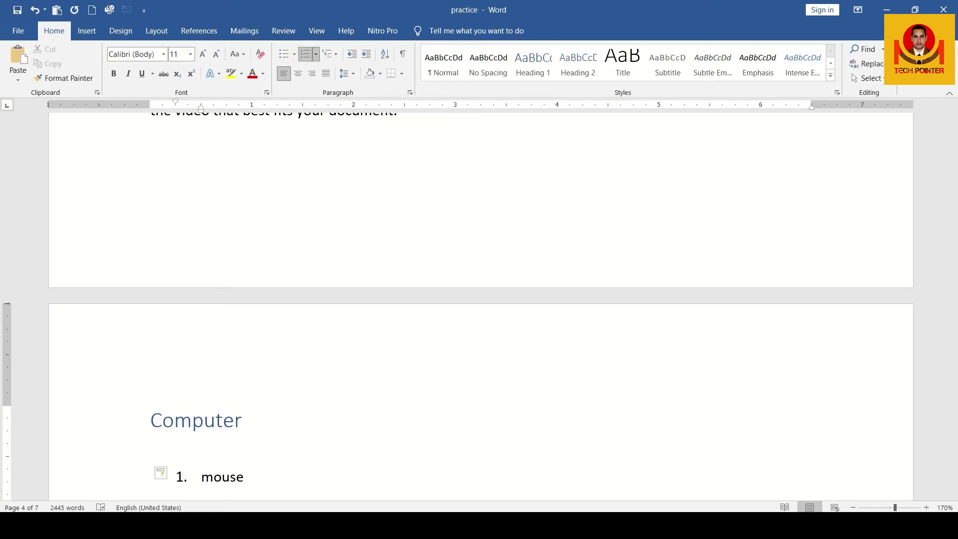
{"action": "key", "text": "Return"}
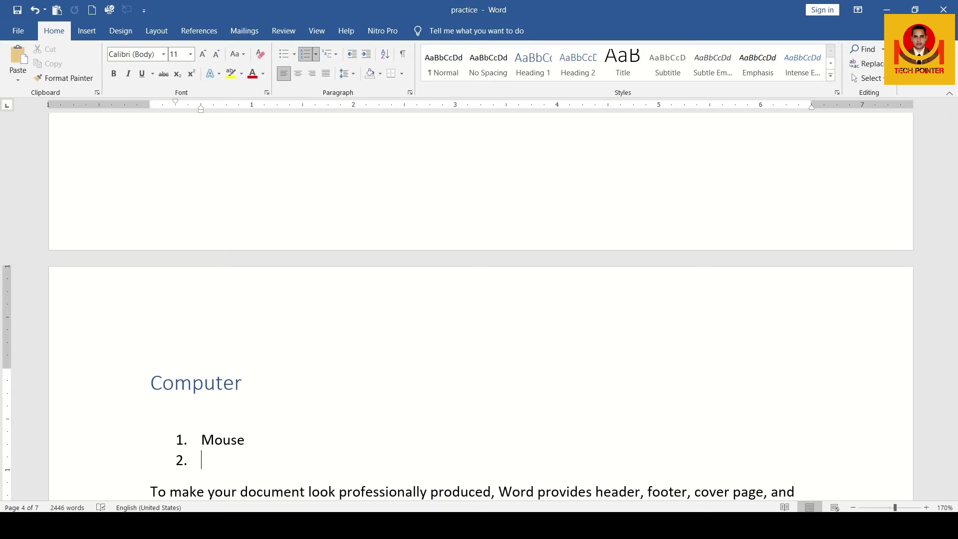
{"action": "type", "text": "Keyboard"}
{"action": "key", "text": "Return"}
Step: Open the Cross-reference dialog for the empty INDEX cell in row 1 of the index table
{"action": "scroll", "coordinate": [319, 370], "scroll_direction": "up", "scroll_amount": 8}
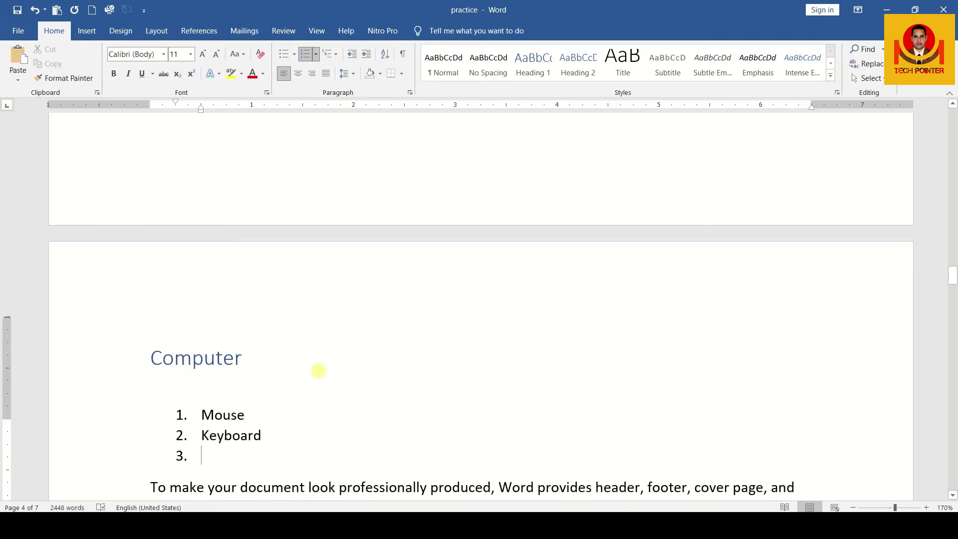
{"action": "scroll", "coordinate": [319, 370], "scroll_direction": "up", "scroll_amount": 10}
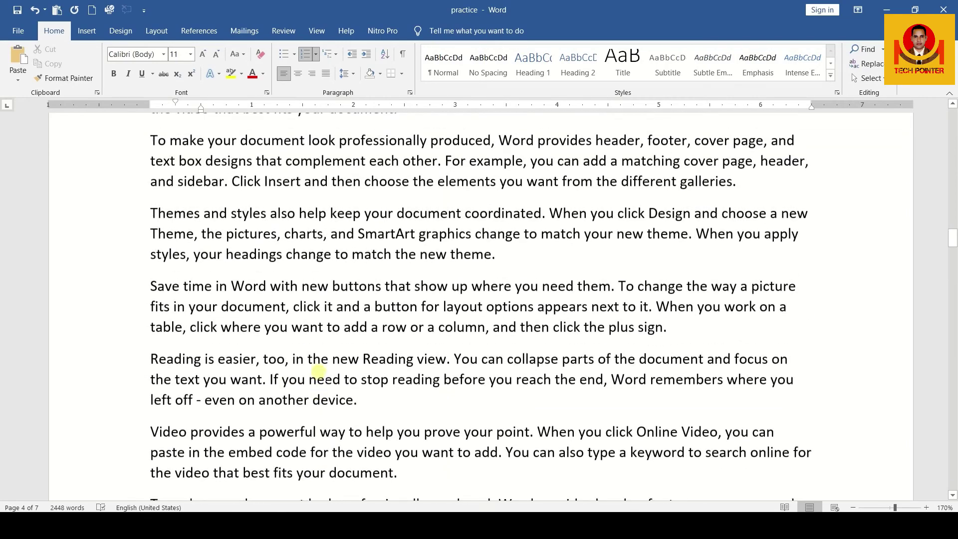
{"action": "scroll", "coordinate": [318, 370], "scroll_direction": "up", "scroll_amount": 3}
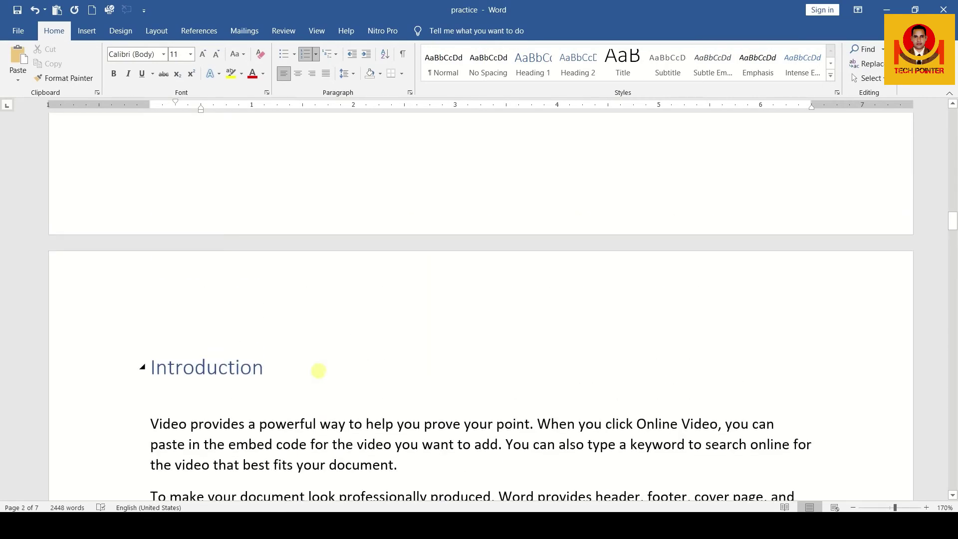
{"action": "scroll", "coordinate": [318, 370], "scroll_direction": "up", "scroll_amount": 10}
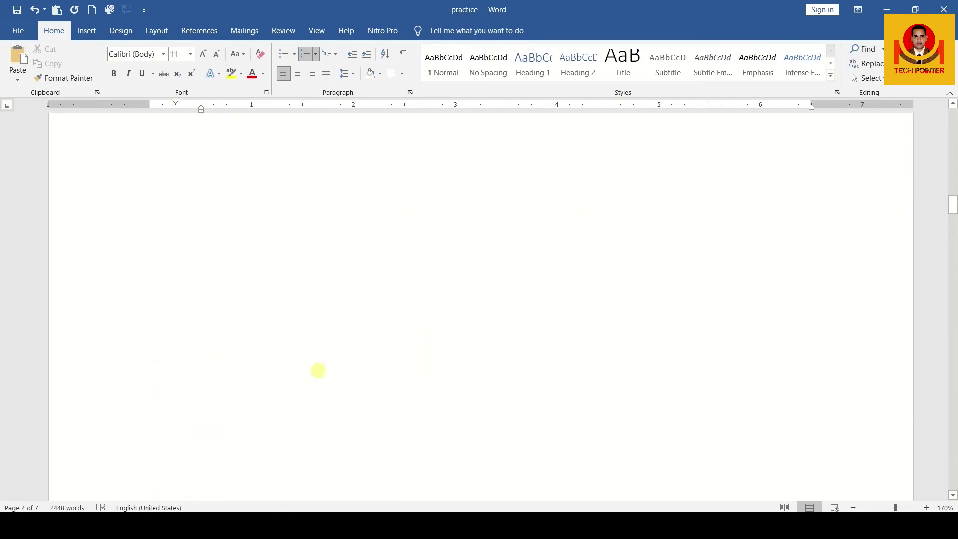
{"action": "scroll", "coordinate": [318, 371], "scroll_direction": "up", "scroll_amount": 8}
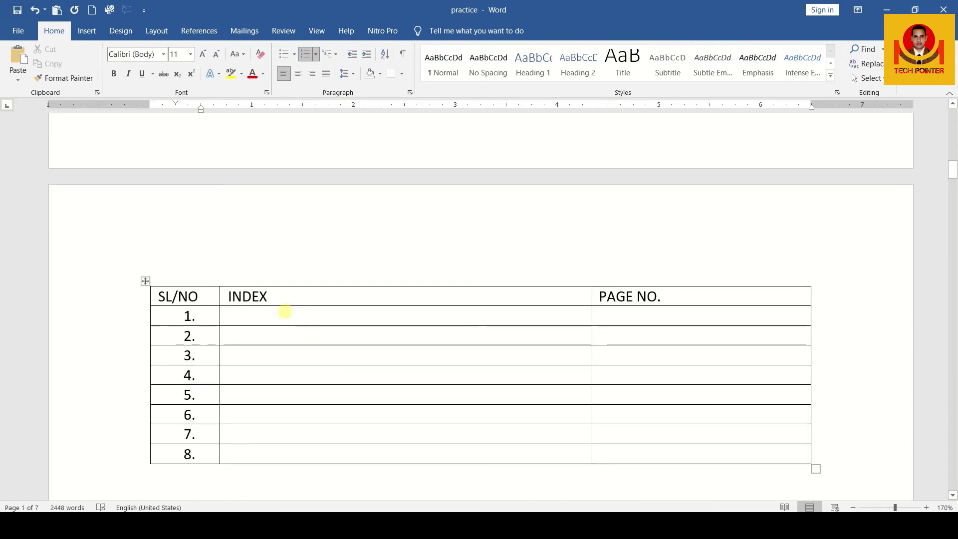
{"action": "left_click", "coordinate": [281, 310]}
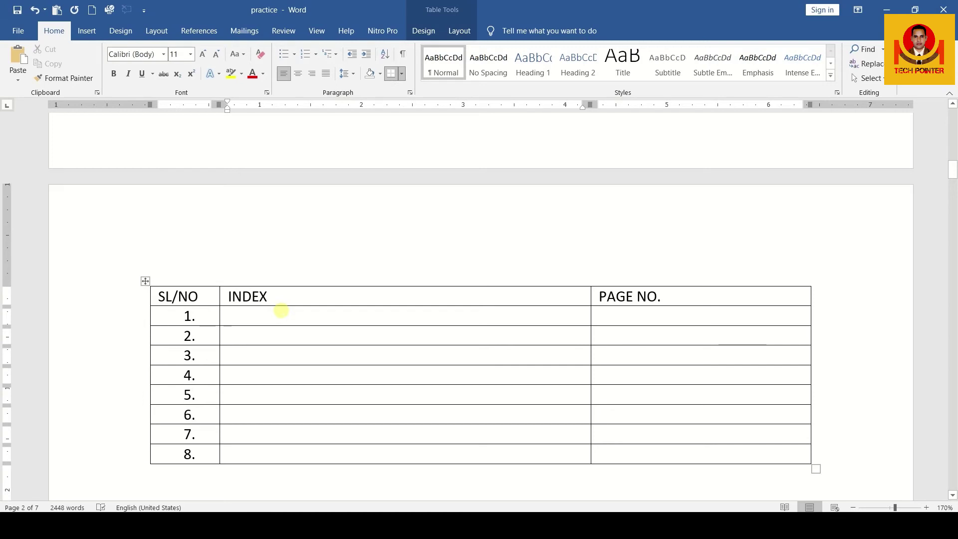
{"action": "key", "text": "alt+n"}
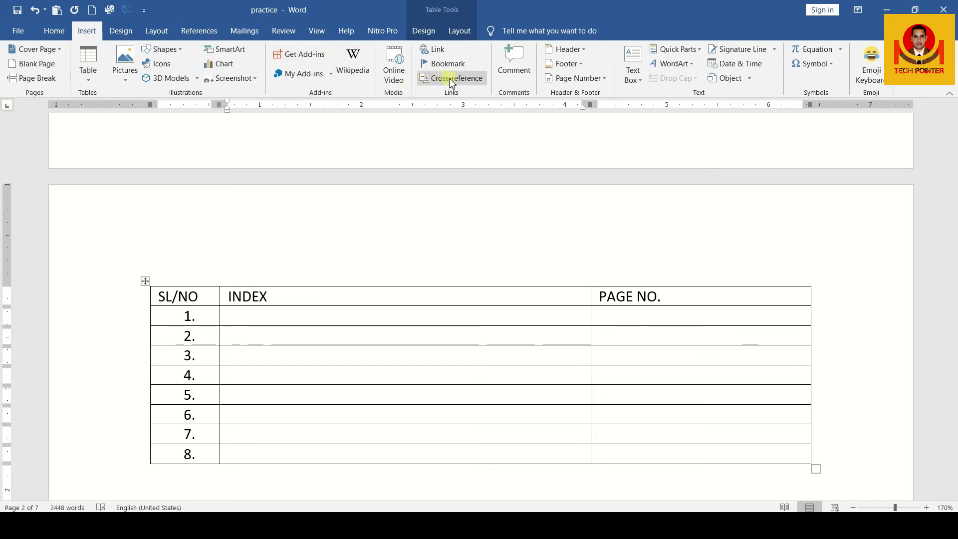
{"action": "left_click", "coordinate": [207, 35]}
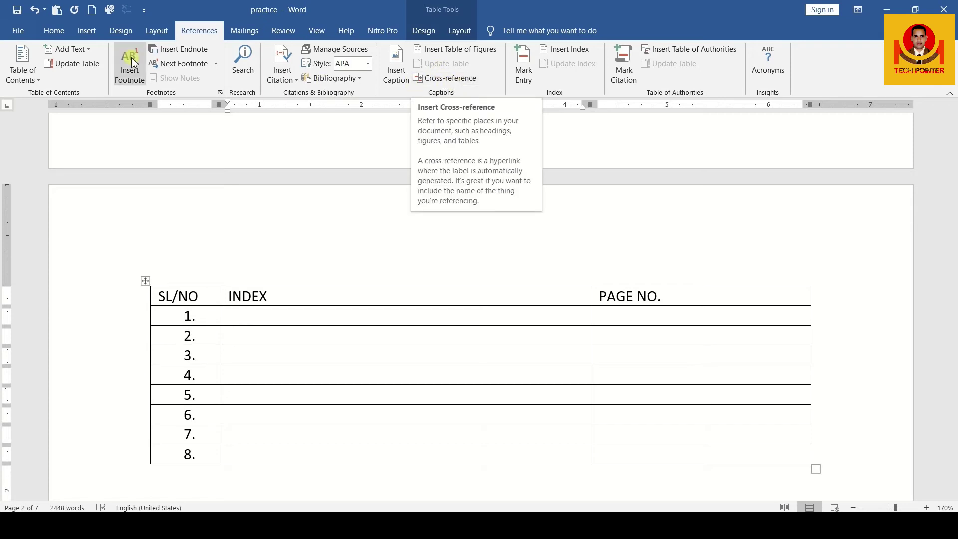
{"action": "left_click", "coordinate": [92, 31]}
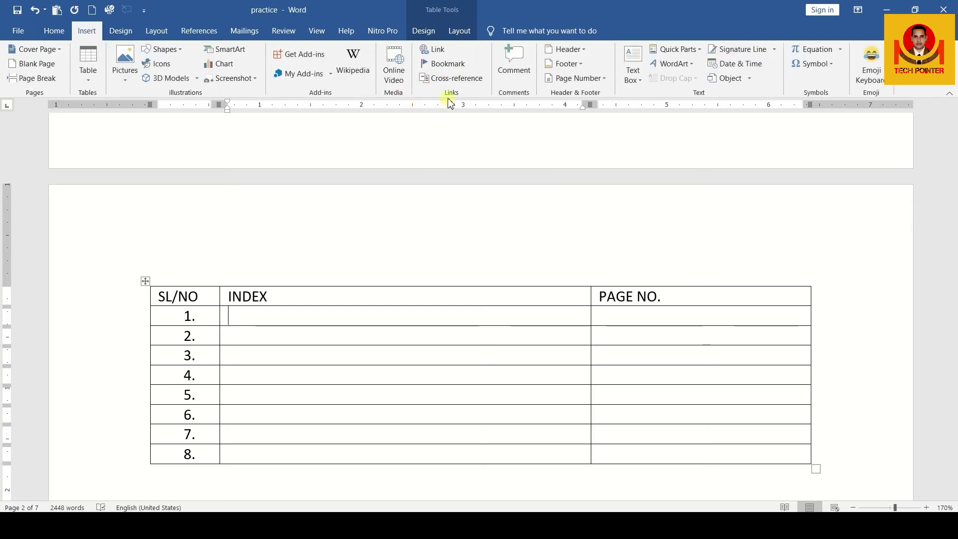
{"action": "left_click", "coordinate": [464, 85]}
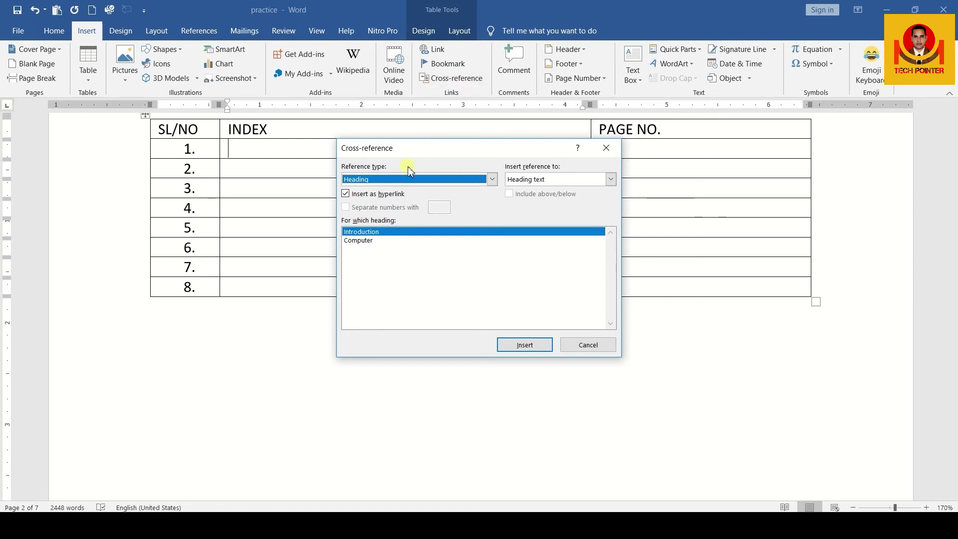
Step: Insert a hyperlinked cross-reference to the heading text of Introduction in the first row's INDEX cell
{"action": "left_click", "coordinate": [492, 179]}
{"action": "scroll", "coordinate": [464, 160], "scroll_direction": "up", "scroll_amount": 1}
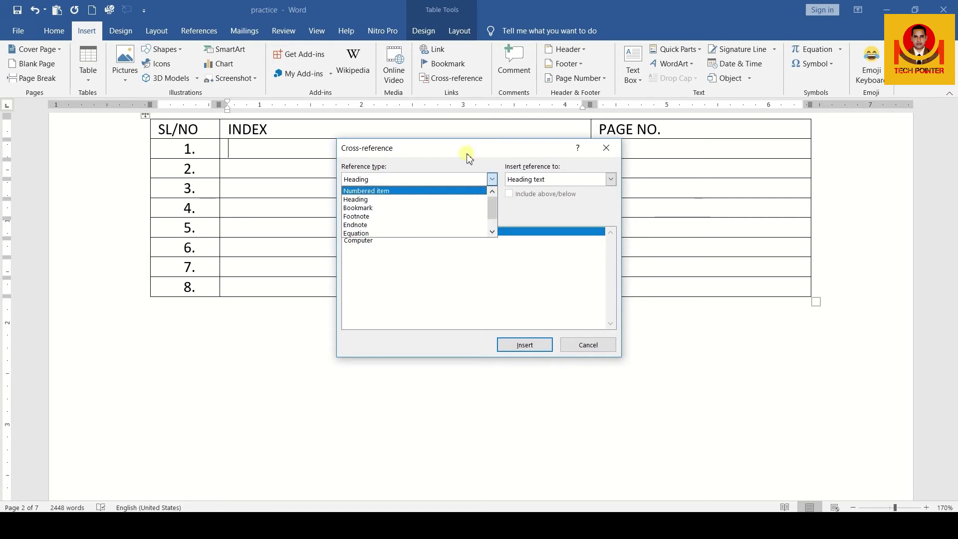
{"action": "left_click", "coordinate": [437, 200]}
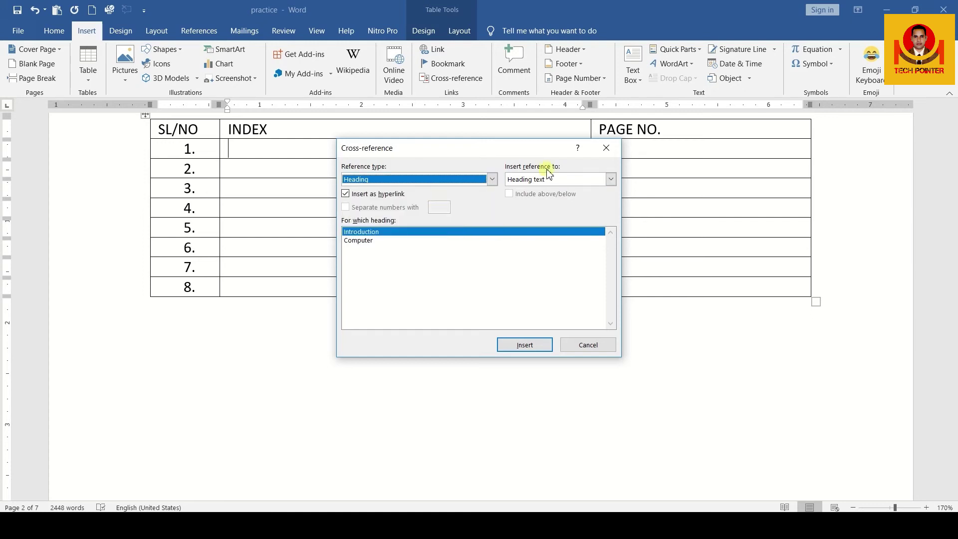
{"action": "left_click", "coordinate": [609, 179]}
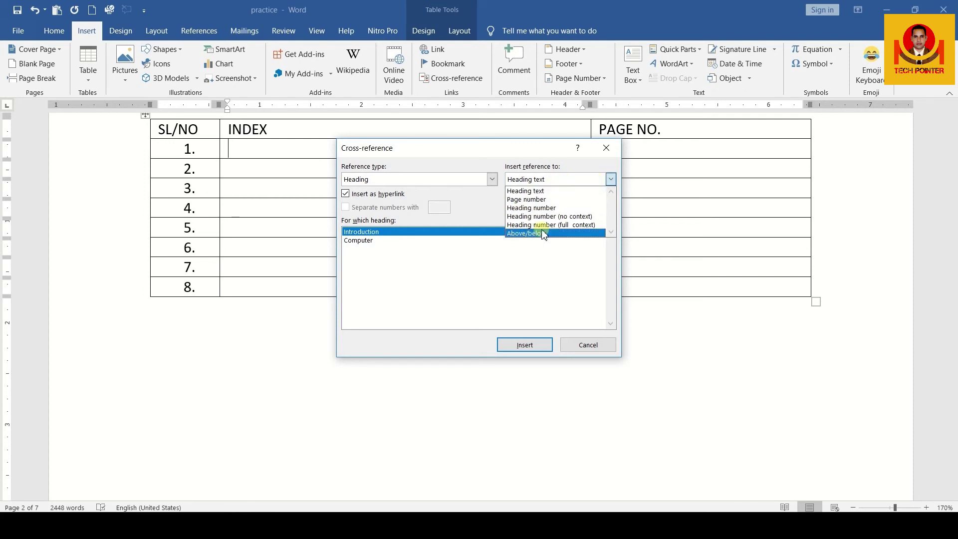
{"action": "left_click", "coordinate": [558, 191]}
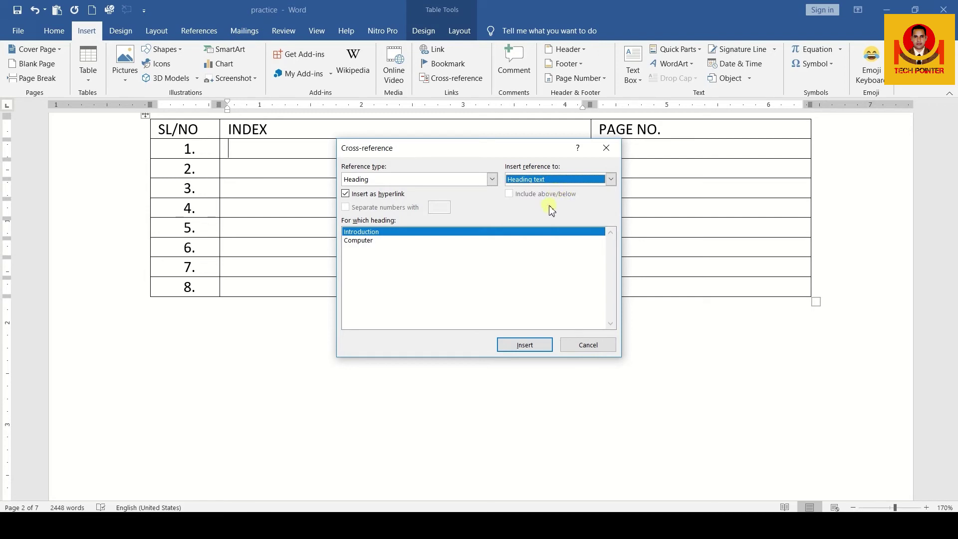
{"action": "left_click", "coordinate": [374, 233]}
{"action": "left_click", "coordinate": [397, 233]}
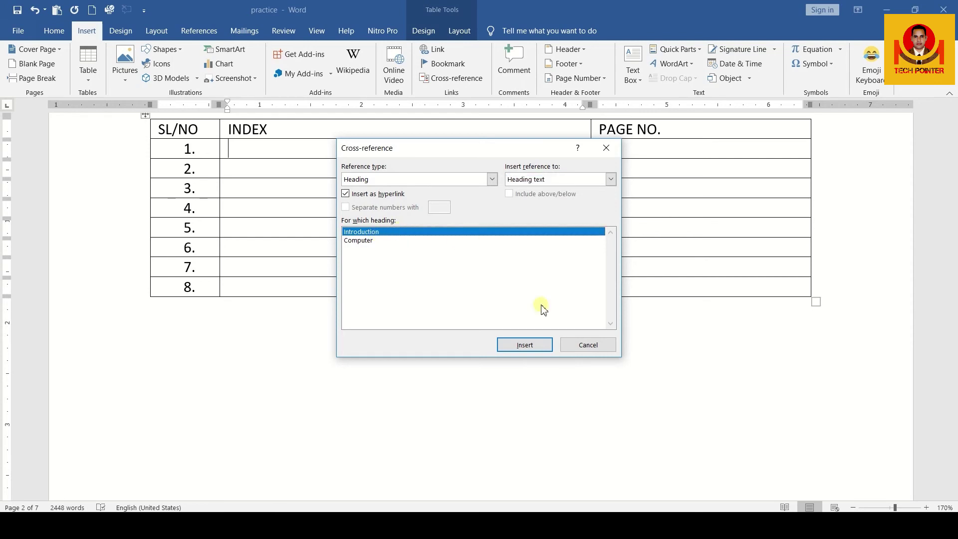
{"action": "left_click", "coordinate": [543, 348]}
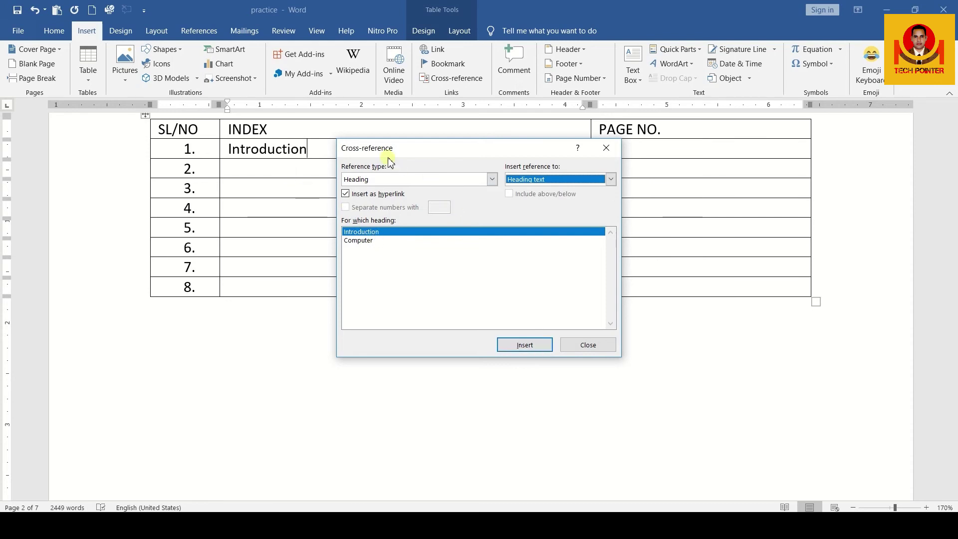
Step: Insert a hyperlinked heading cross-reference showing the page number in the first row's PAGE NO. cell
{"action": "left_click", "coordinate": [372, 241]}
{"action": "left_click", "coordinate": [404, 151]}
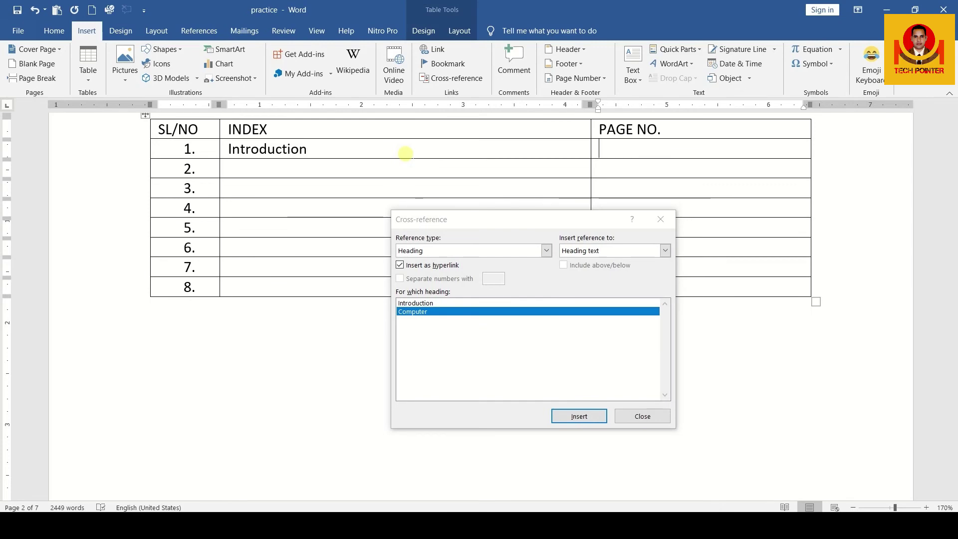
{"action": "left_click", "coordinate": [546, 251]}
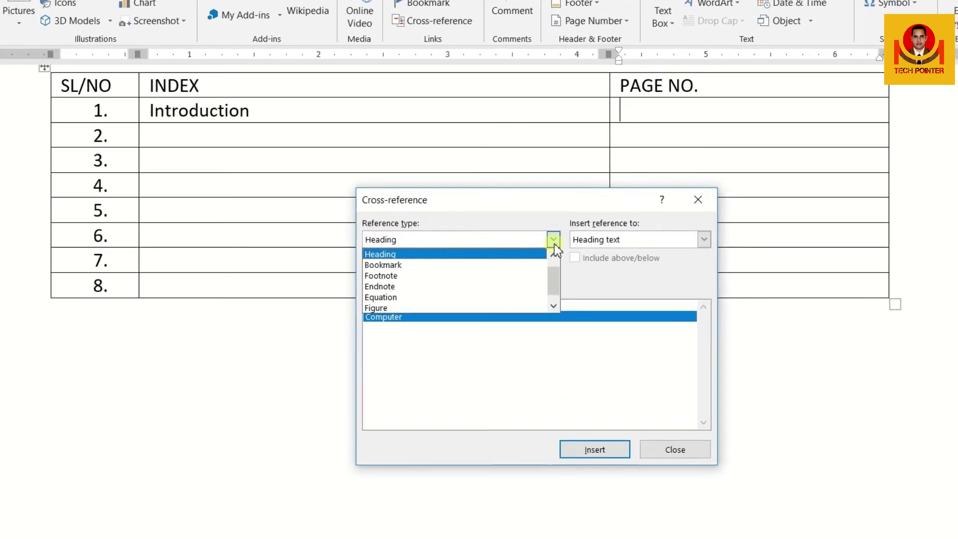
{"action": "left_click", "coordinate": [550, 246]}
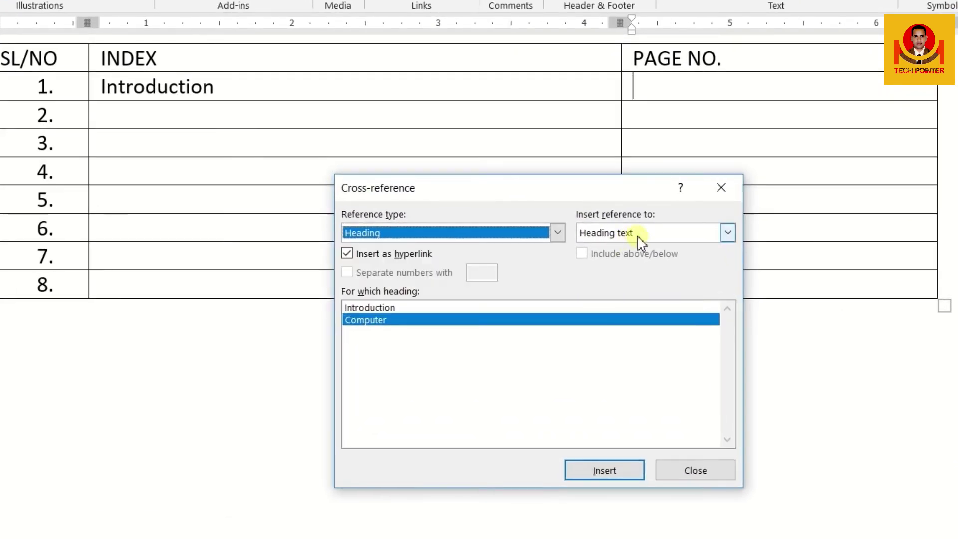
{"action": "left_click", "coordinate": [726, 233]}
{"action": "left_click", "coordinate": [697, 262]}
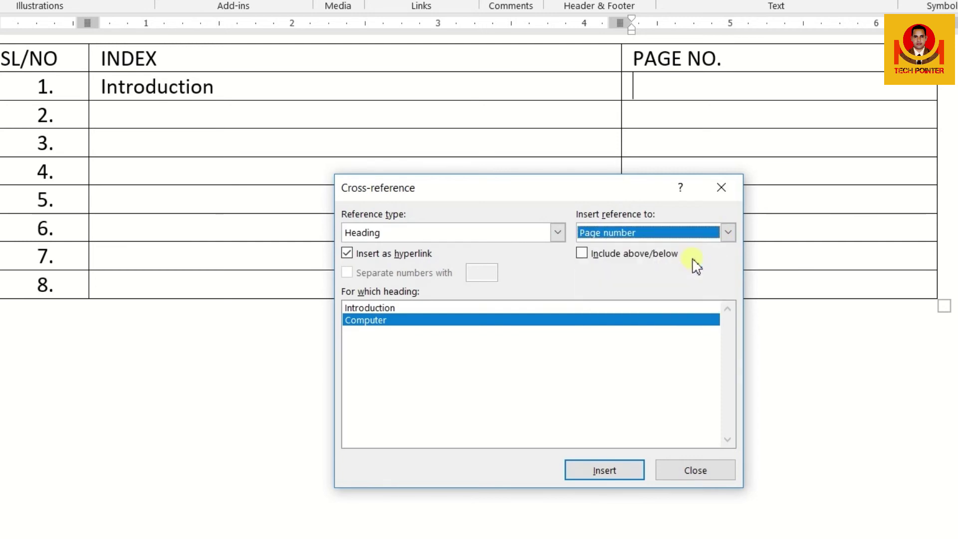
{"action": "left_click", "coordinate": [627, 471]}
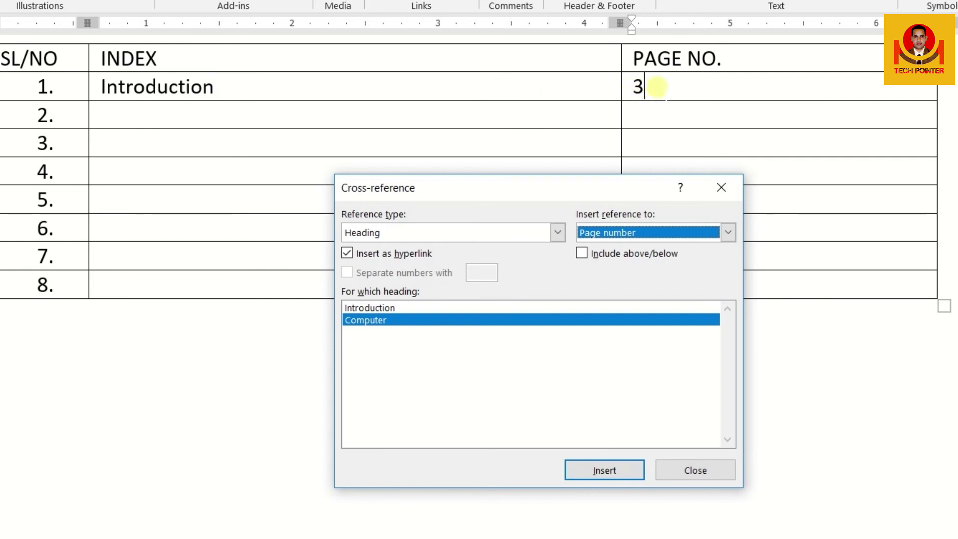
Step: Insert a hyperlinked cross-reference to the heading text of Computer in the second row's INDEX cell
{"action": "key", "text": "Tab"}
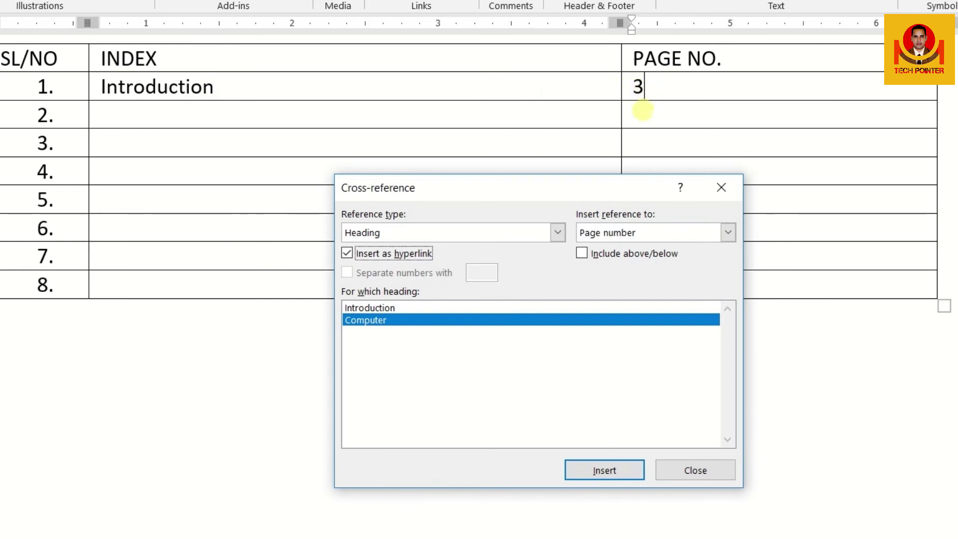
{"action": "left_click", "coordinate": [642, 111]}
{"action": "key", "text": "shift+Tab"}
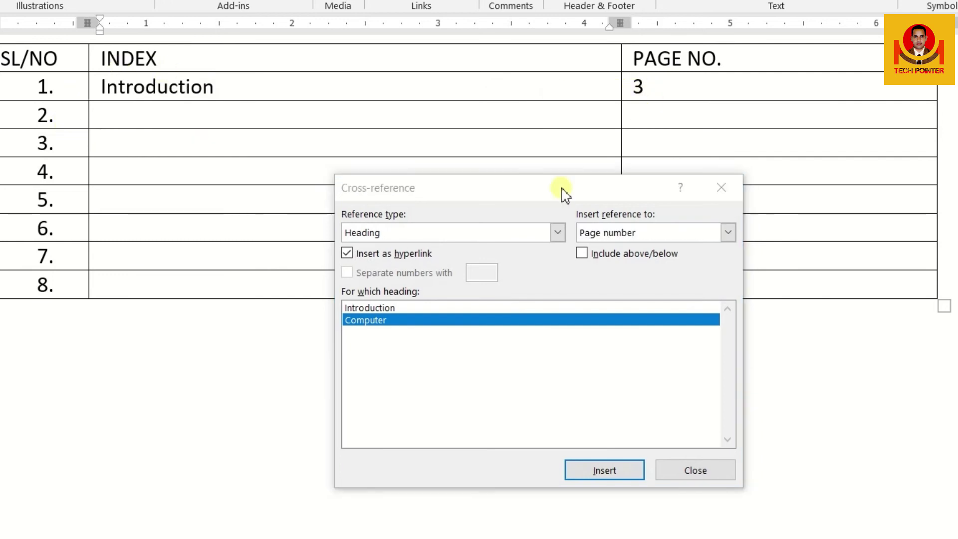
{"action": "left_click", "coordinate": [403, 301]}
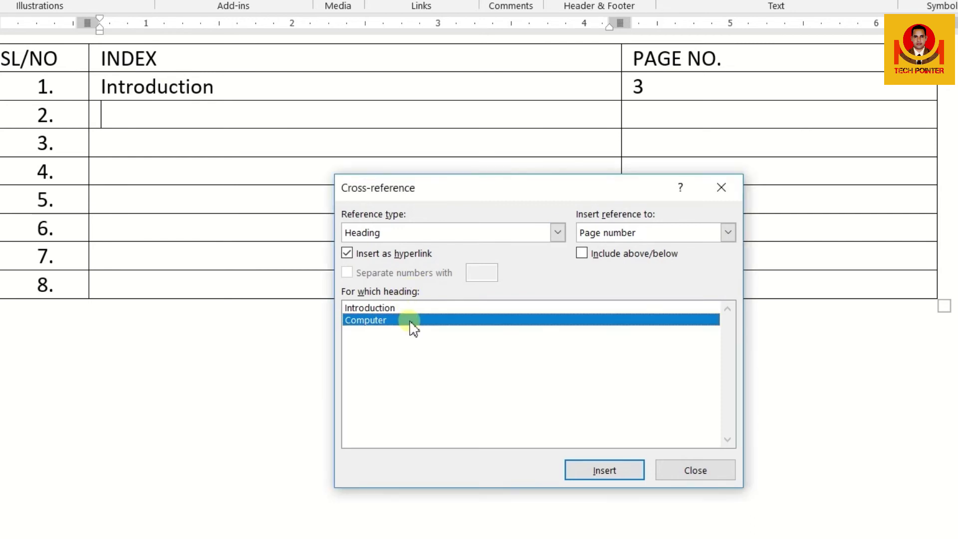
{"action": "left_click", "coordinate": [727, 233]}
{"action": "left_click", "coordinate": [687, 249]}
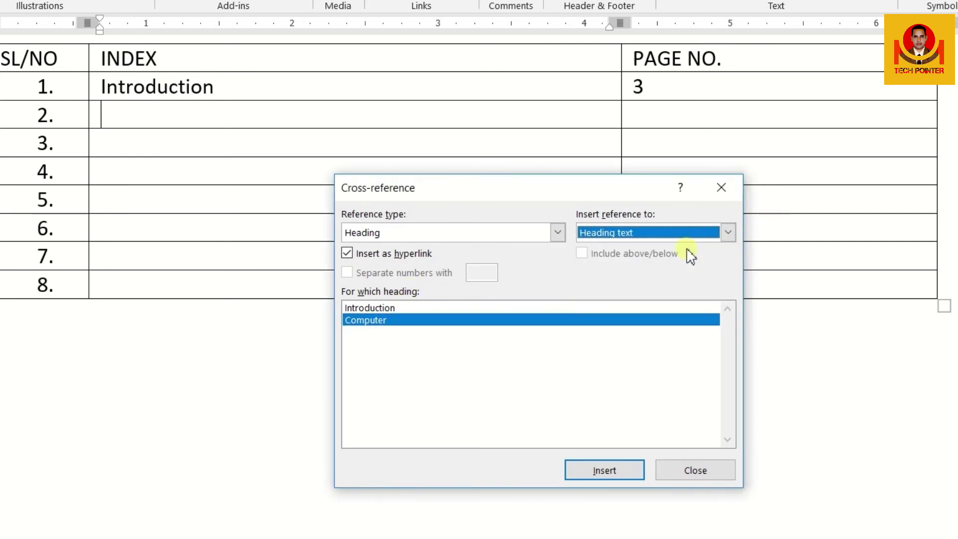
{"action": "left_click", "coordinate": [634, 469]}
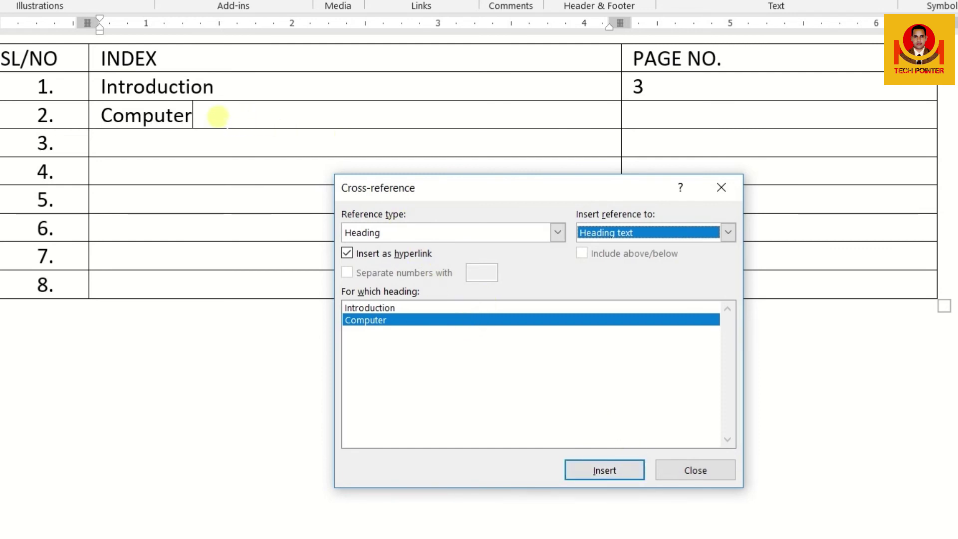
Step: Insert a hyperlinked page-number cross-reference to the Computer heading in the second row's PAGE NO. cell and close the Cross-reference dialog
{"action": "left_click", "coordinate": [220, 115]}
{"action": "key", "text": "Tab"}
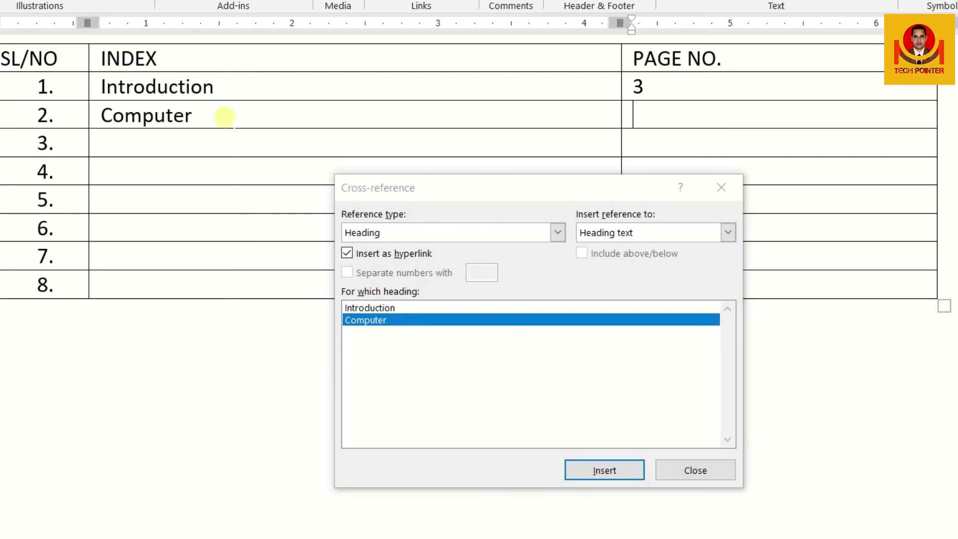
{"action": "left_click", "coordinate": [633, 233]}
{"action": "left_click", "coordinate": [643, 262]}
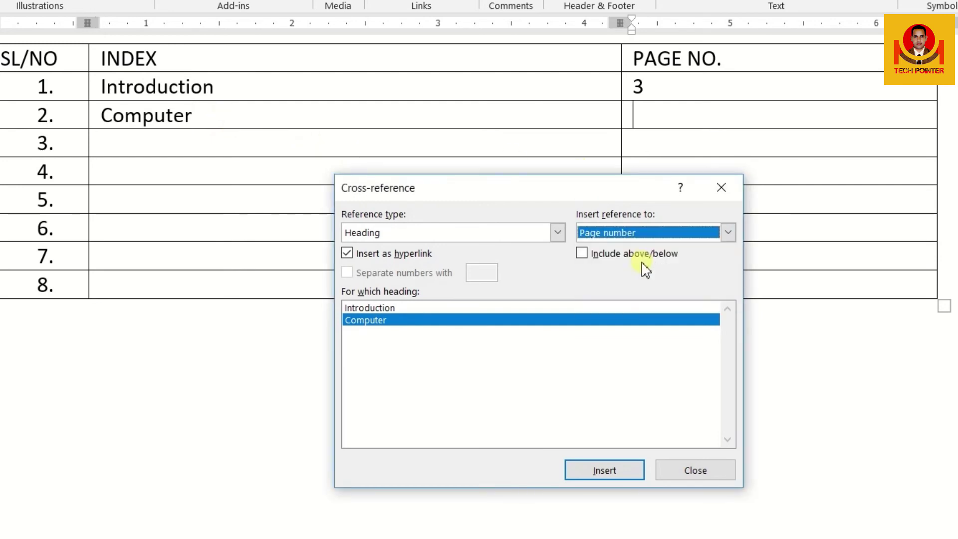
{"action": "left_click", "coordinate": [623, 475]}
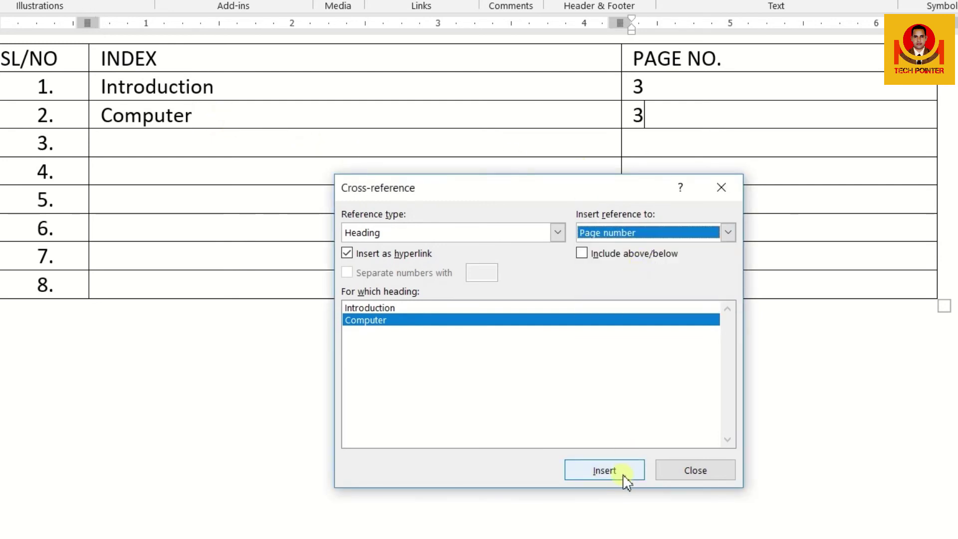
{"action": "left_click", "coordinate": [721, 187]}
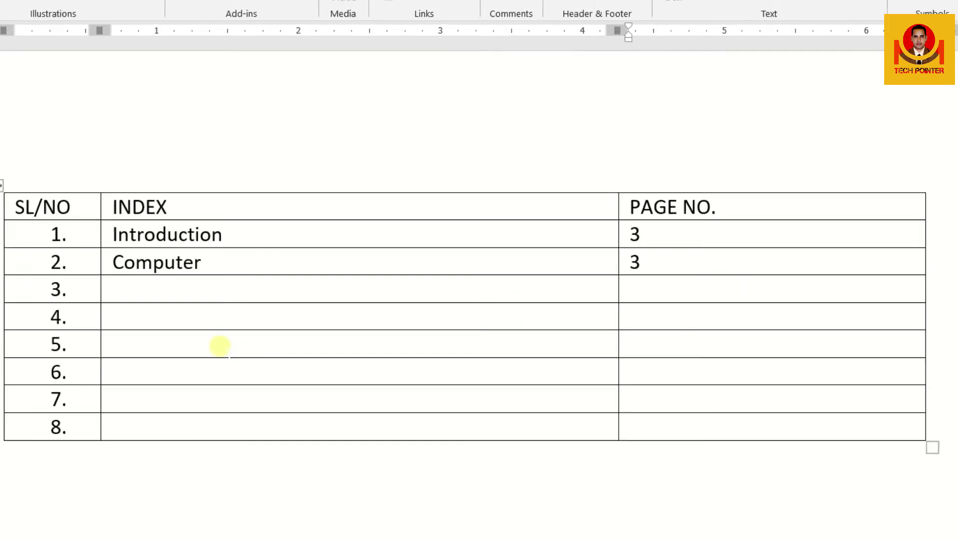
Step: Follow the Computer cross-reference in the index table's INDEX column to its heading
{"action": "scroll", "coordinate": [264, 338], "scroll_direction": "up", "scroll_amount": 6}
{"action": "scroll", "coordinate": [263, 338], "scroll_direction": "down", "scroll_amount": 10}
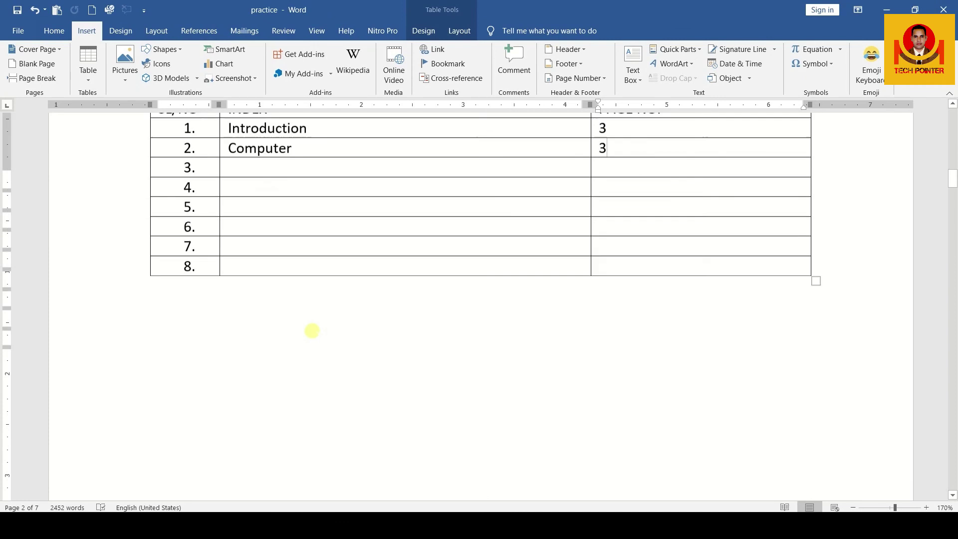
{"action": "scroll", "coordinate": [311, 331], "scroll_direction": "up", "scroll_amount": 3}
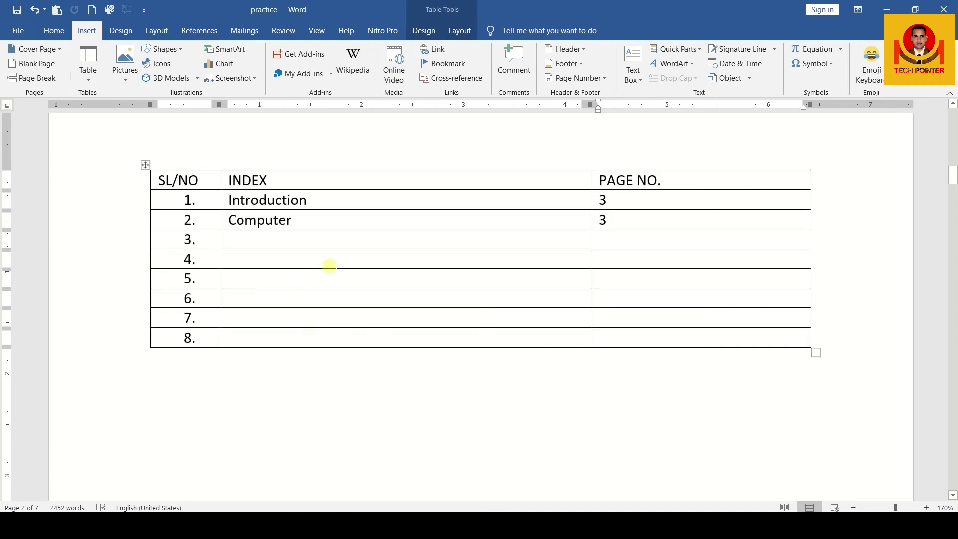
{"action": "scroll", "coordinate": [431, 419], "scroll_direction": "up", "scroll_amount": 2}
{"action": "scroll", "coordinate": [430, 419], "scroll_direction": "up", "scroll_amount": 1}
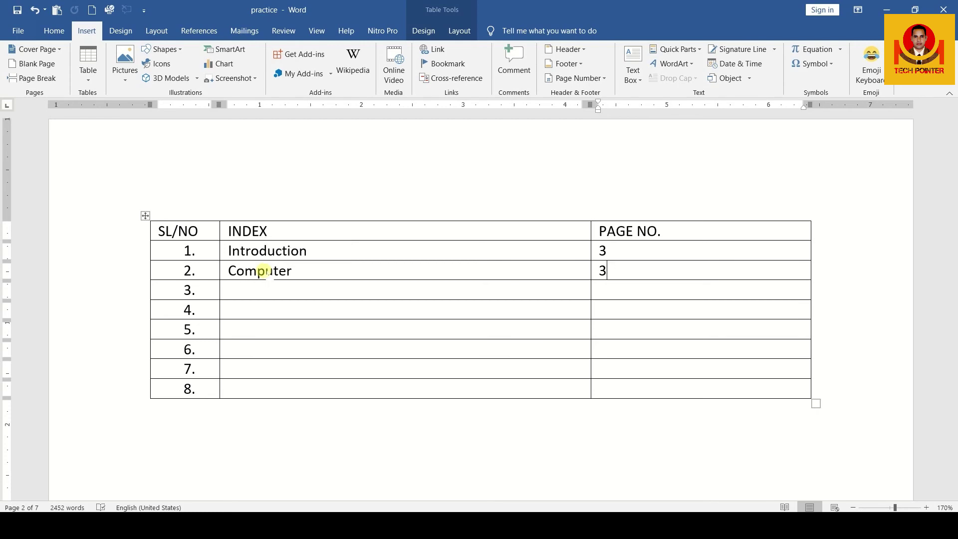
{"action": "left_click", "coordinate": [266, 270], "text": "ctrl"}
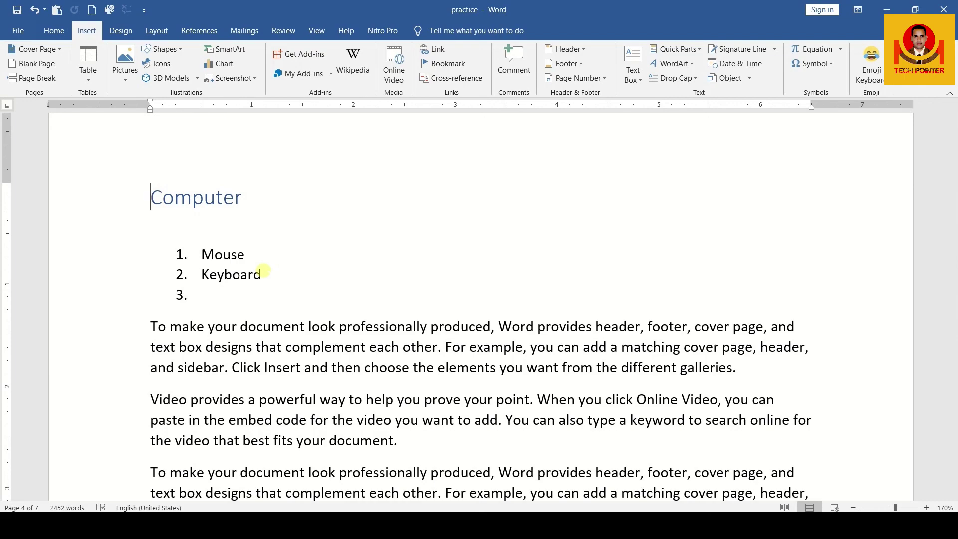
Step: Return to the index table and follow the page-number cross-reference in the Computer row
{"action": "scroll", "coordinate": [263, 270], "scroll_direction": "up", "scroll_amount": 20}
{"action": "scroll", "coordinate": [264, 271], "scroll_direction": "up", "scroll_amount": 10}
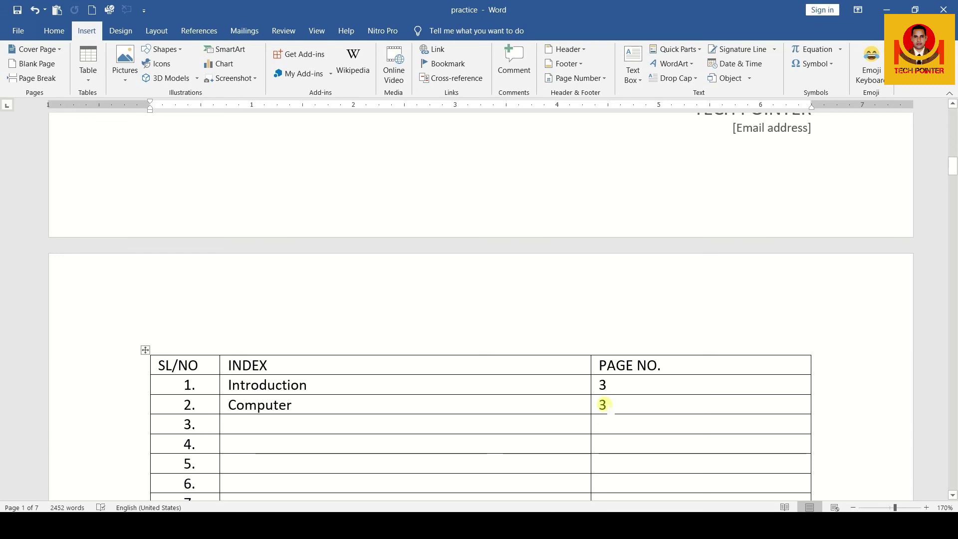
{"action": "left_click", "coordinate": [602, 404], "text": "ctrl"}
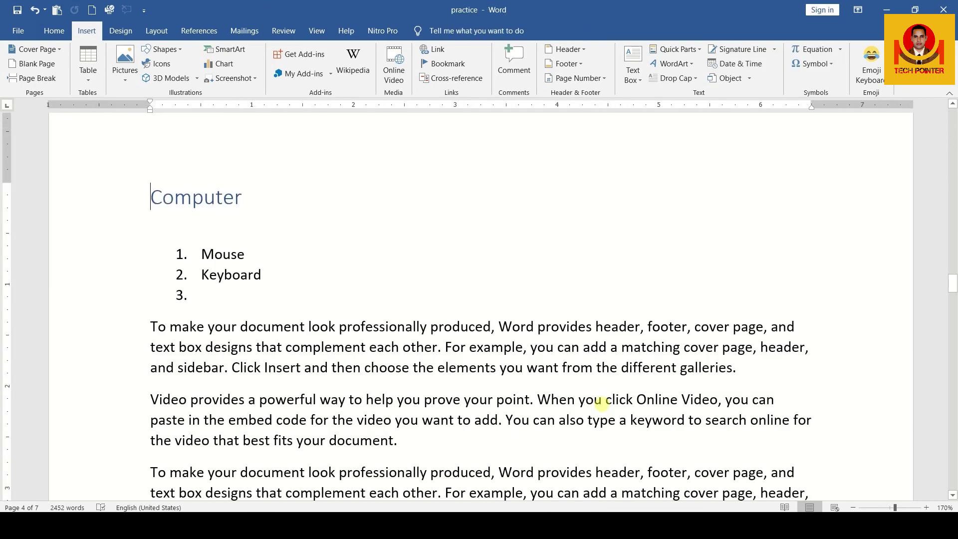